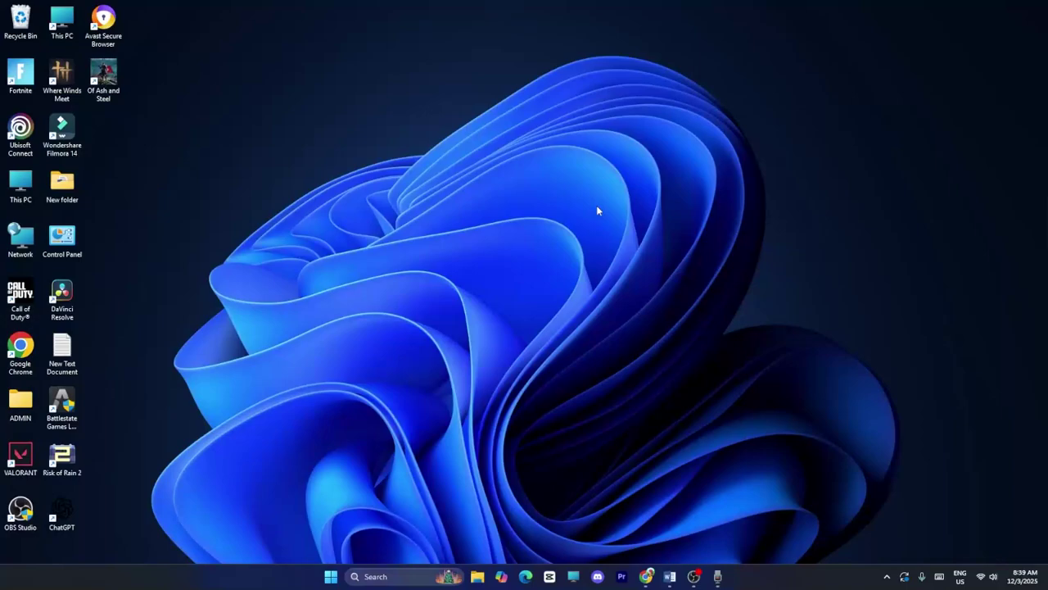
# Step: Review Step 1, Retry update, in the troubleshooting steps document, then minimize it
pyautogui.click(667, 577)
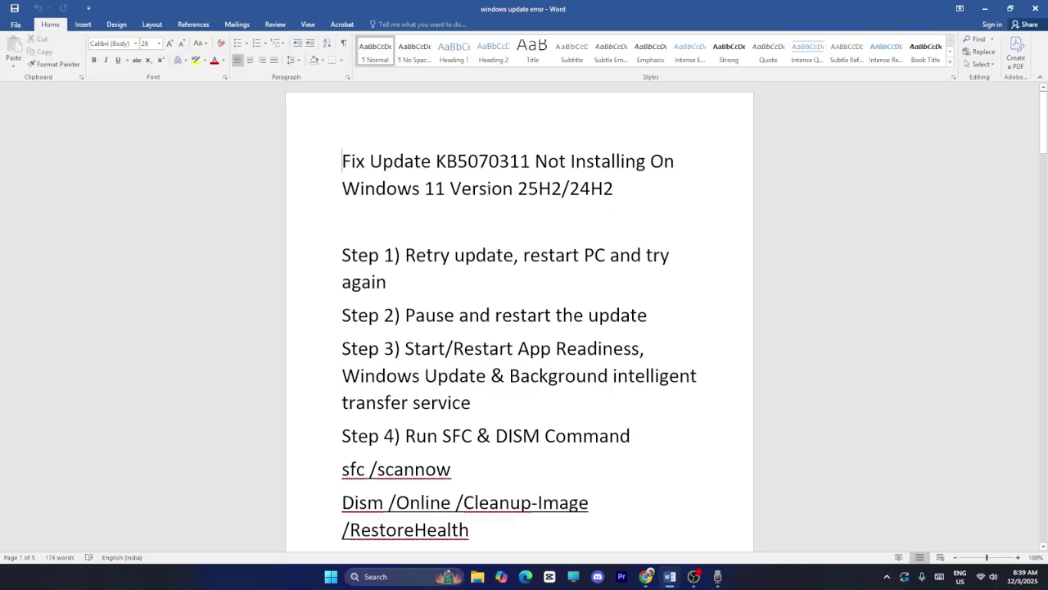
pyautogui.click(624, 189)
pyautogui.scroll(-1, 702, 214)
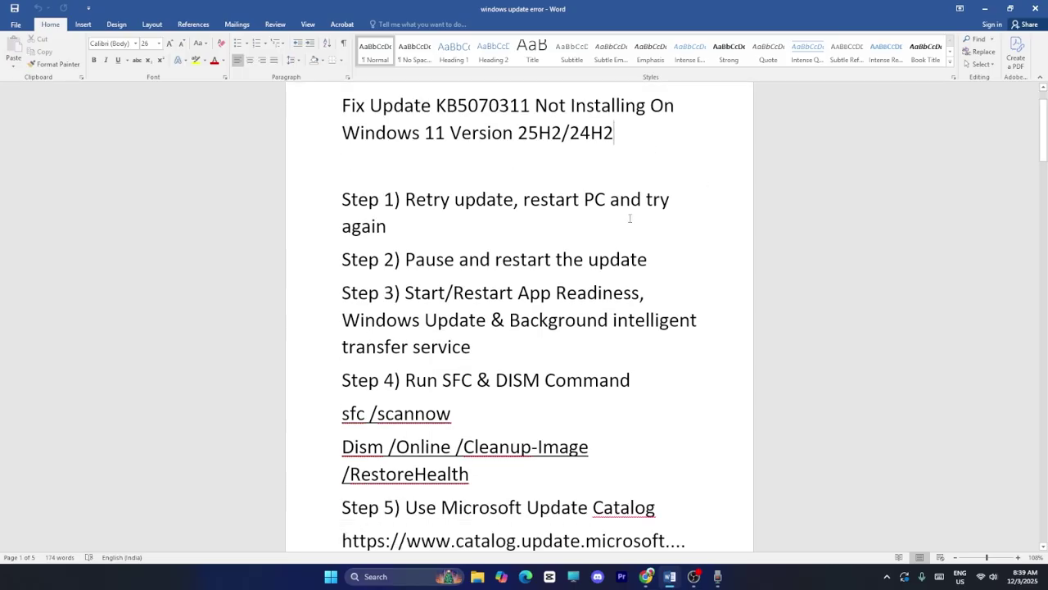
pyautogui.moveTo(407, 193); pyautogui.dragTo(600, 221)
pyautogui.click(577, 214)
pyautogui.click(985, 8)
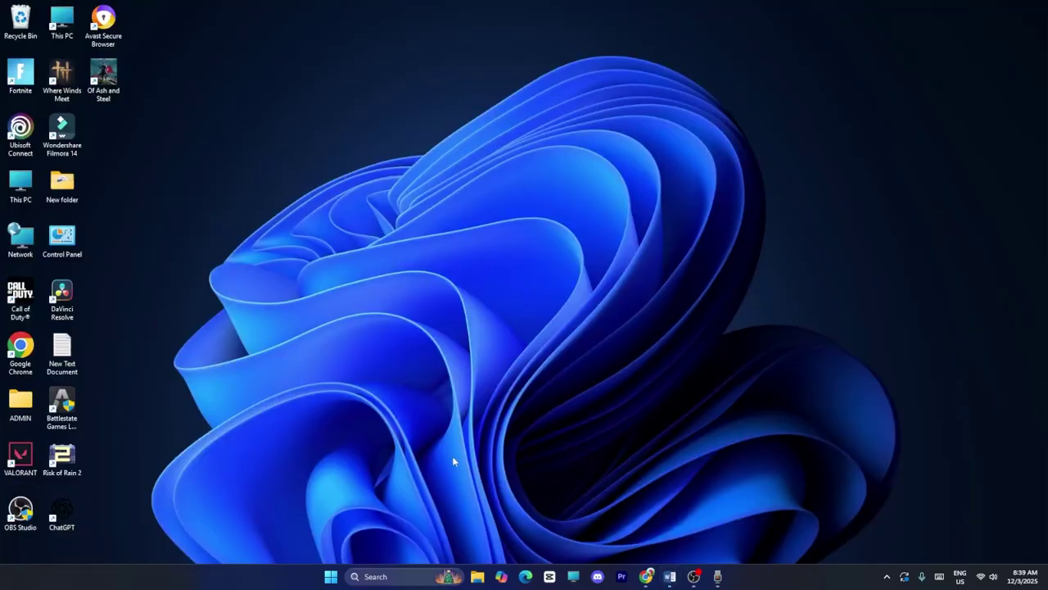
# Step: Open Settings from a 'settings' taskbar search and go to the Windows Update page
pyautogui.click(394, 575)
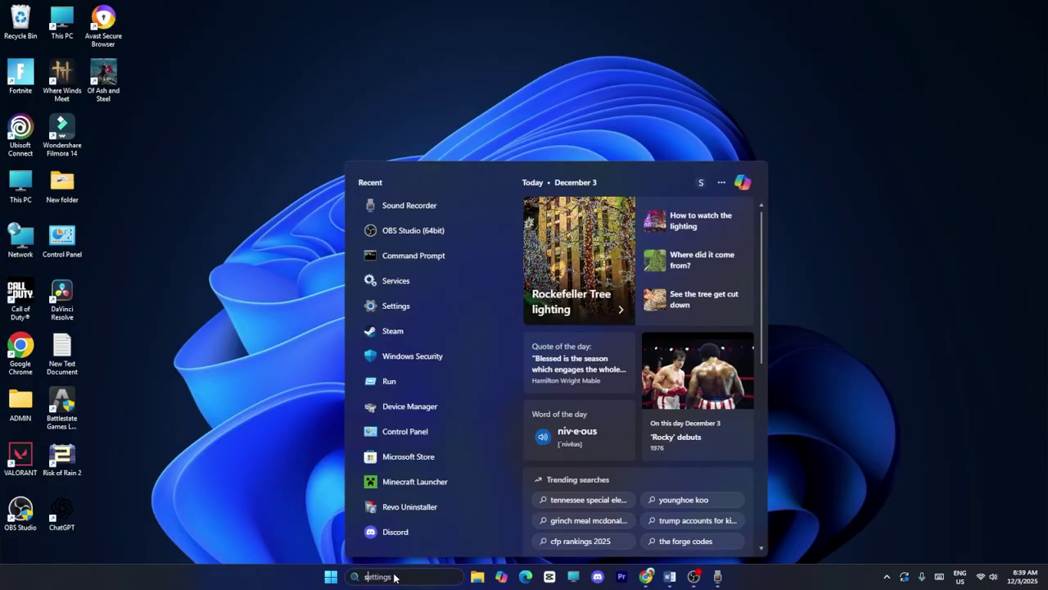
pyautogui.write('settings')
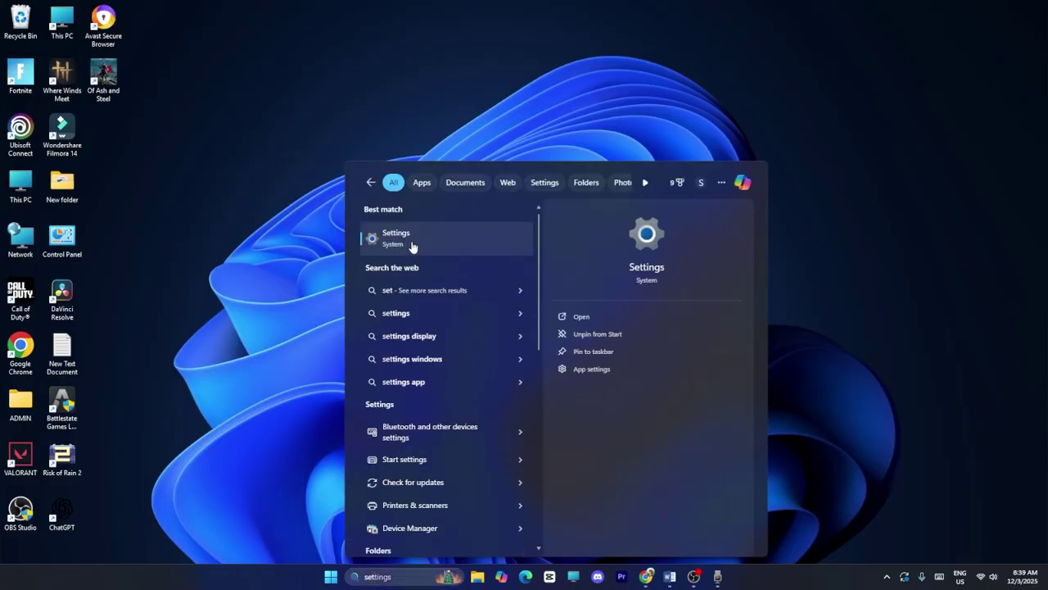
pyautogui.click(411, 245)
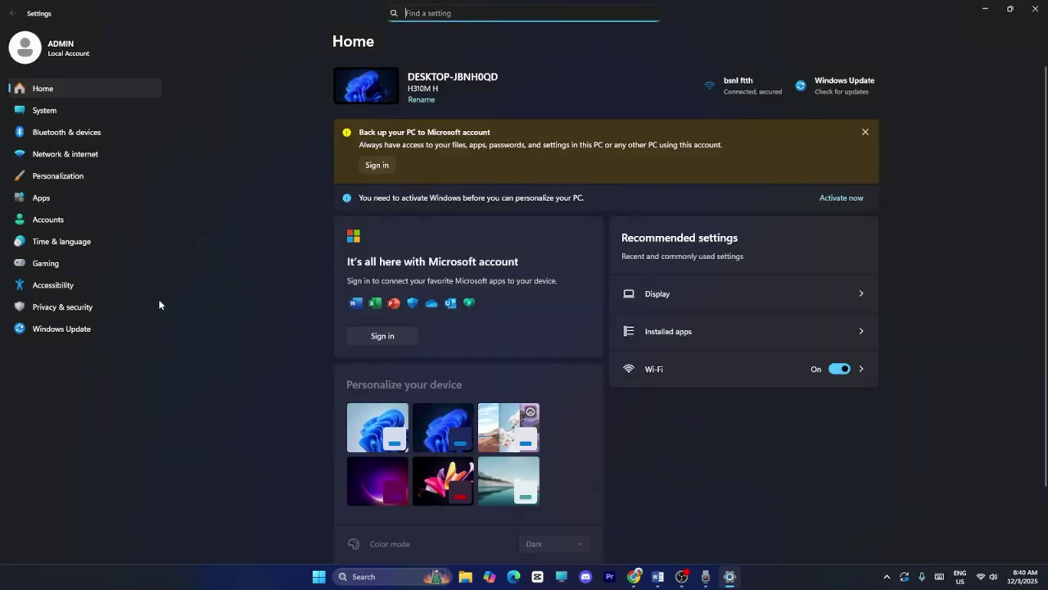
pyautogui.click(84, 328)
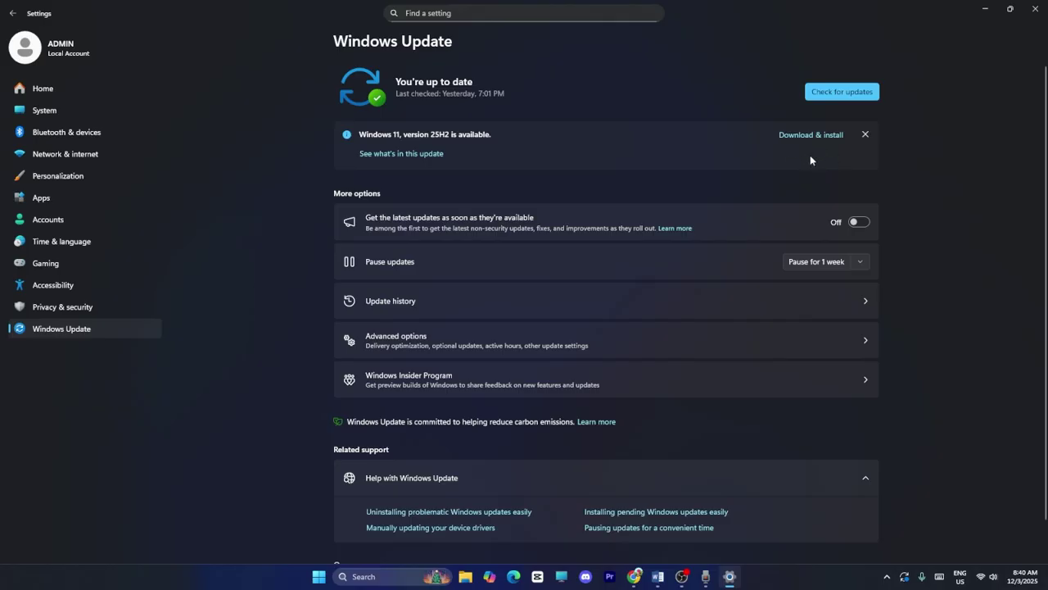
# Step: Bring up the Win+X quick-access menu, dismiss it, and minimize Settings
pyautogui.click(321, 577)
pyautogui.rightClick(320, 576)
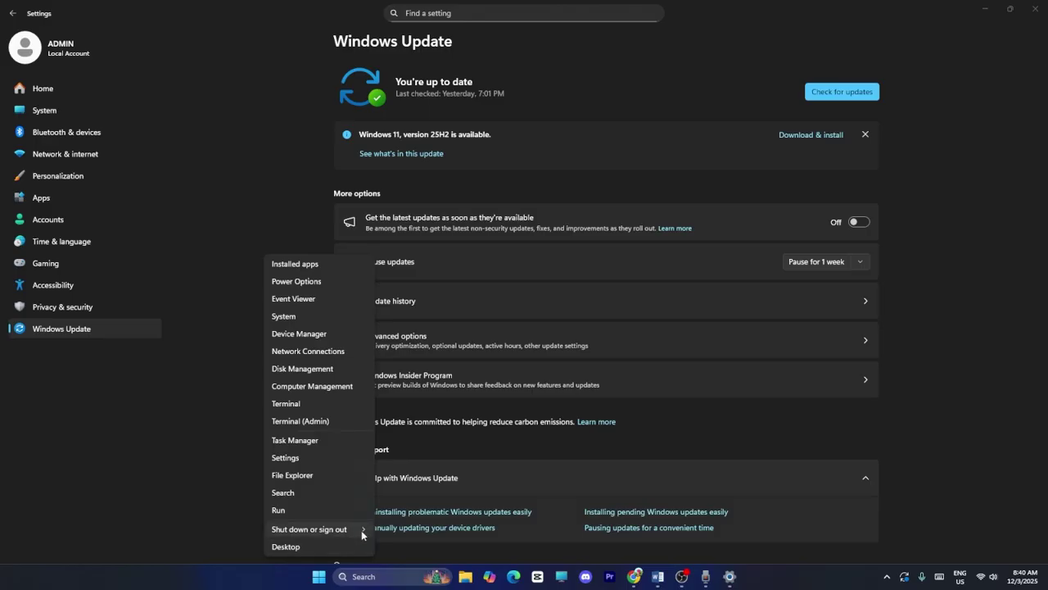
pyautogui.moveTo(362, 530)
pyautogui.click(912, 354)
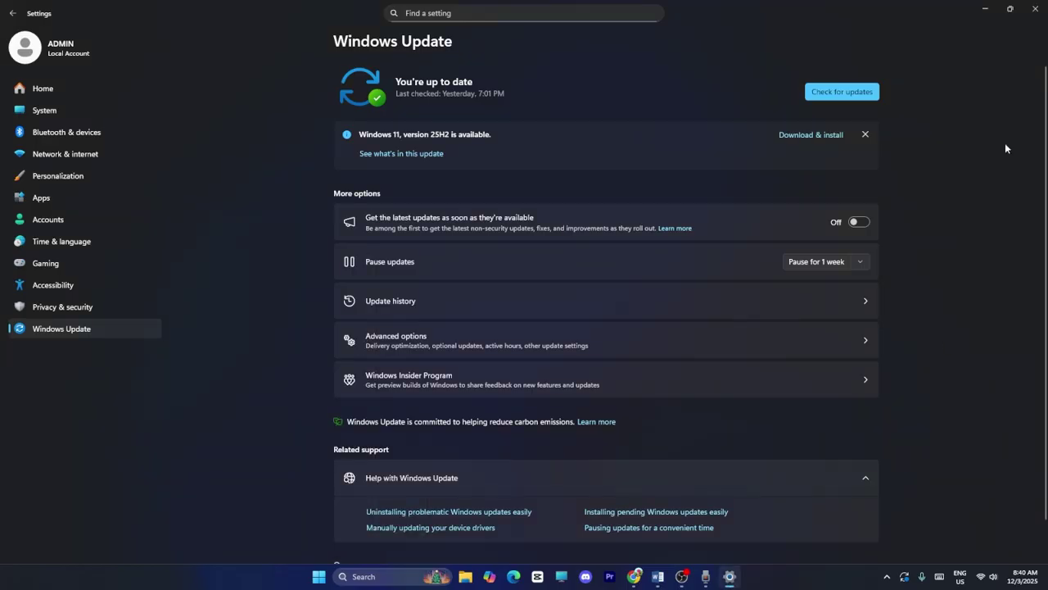
pyautogui.click(984, 10)
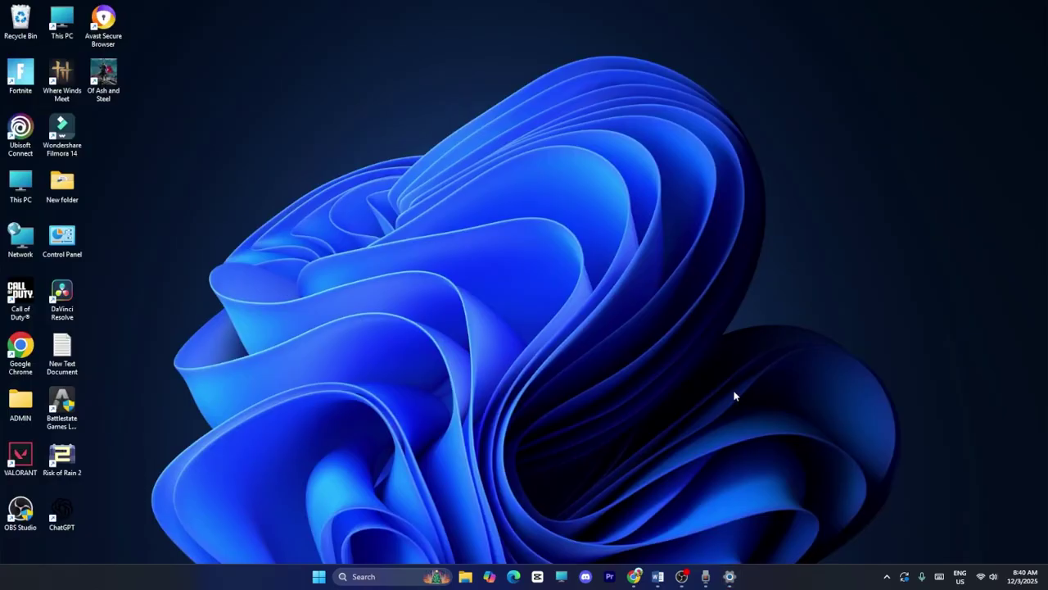
# Step: Highlight Step 2, 'Pause and restart the update', in Word, then switch back to Windows Update settings
pyautogui.click(662, 578)
pyautogui.scroll(-1, 491, 249)
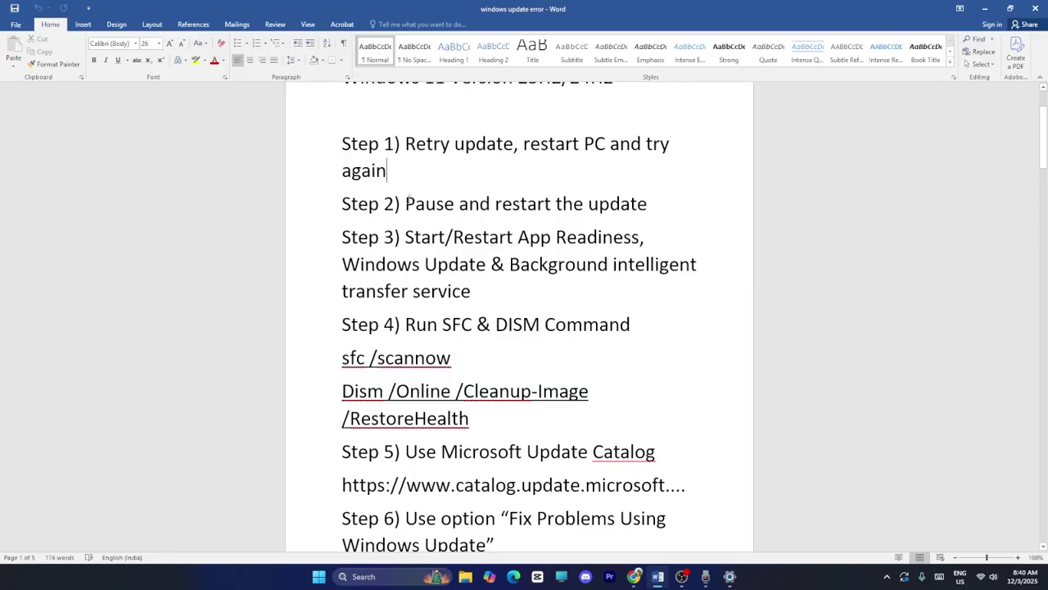
pyautogui.moveTo(408, 199); pyautogui.dragTo(653, 206)
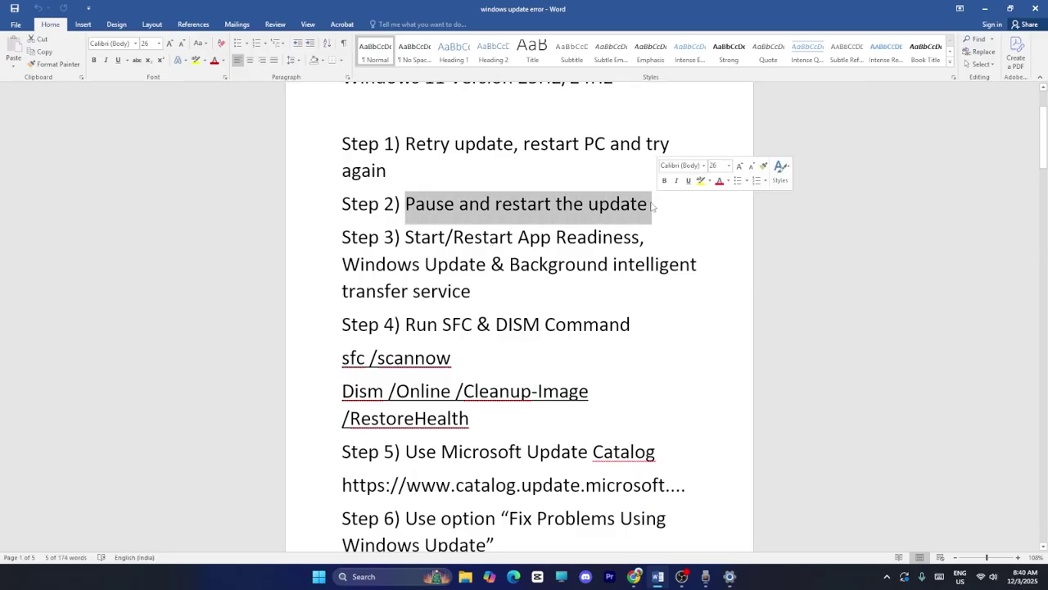
pyautogui.click(984, 8)
pyautogui.click(730, 577)
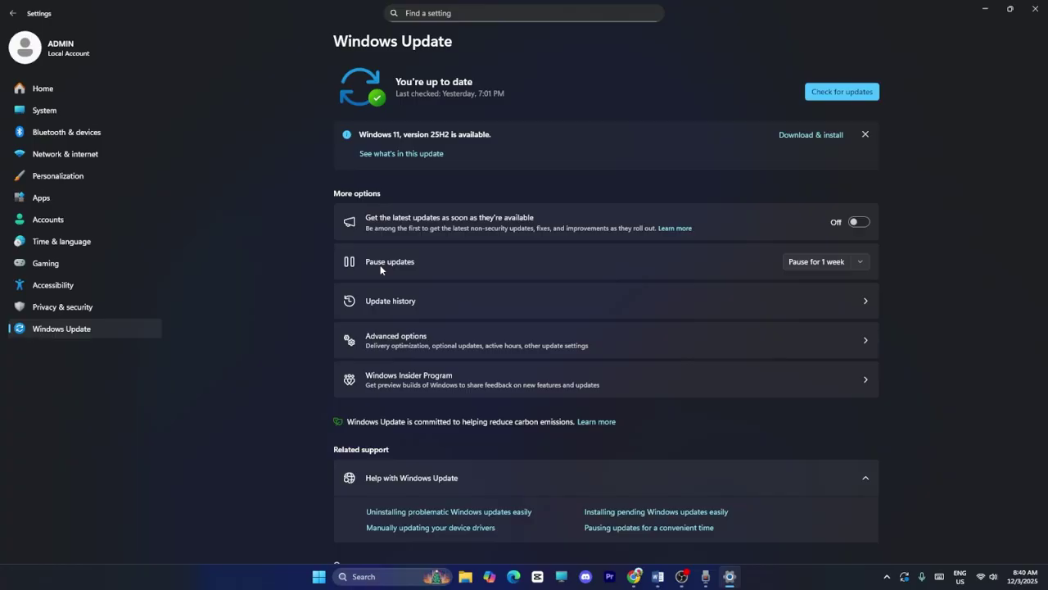
# Step: Look over the Pause updates durations, leave it at Pause for 1 week, and minimize Settings
pyautogui.click(855, 261)
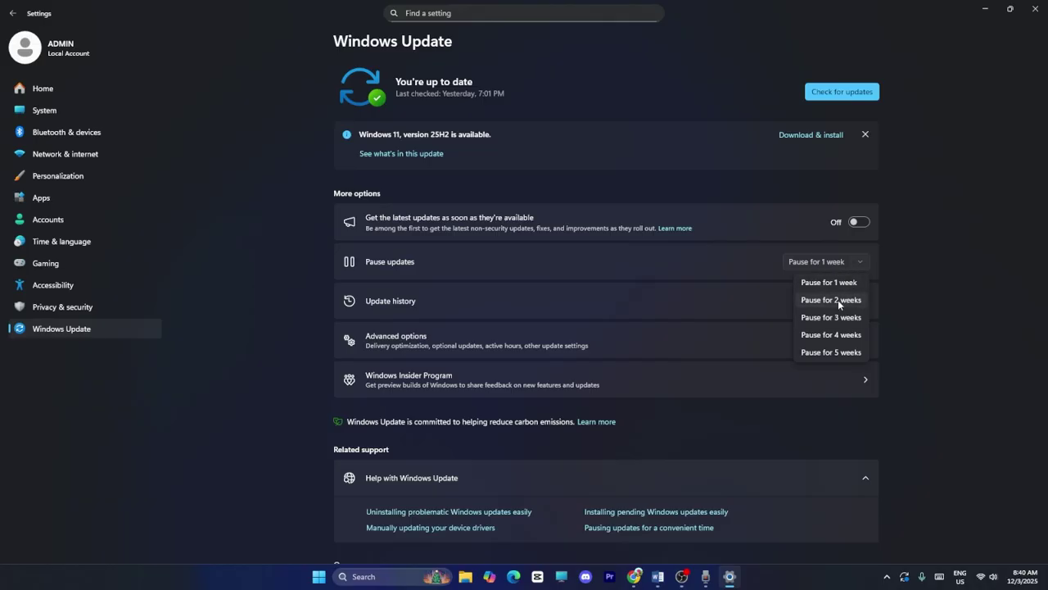
pyautogui.click(896, 323)
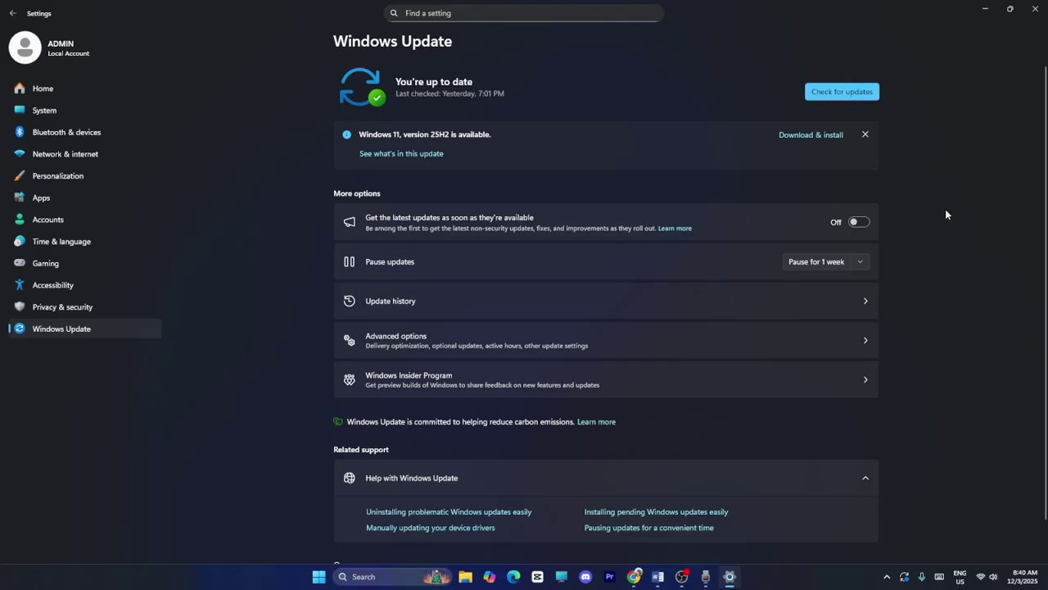
pyautogui.click(987, 10)
# Step: Review Step 3's Start/Restart services instruction in Word, then minimize the document
pyautogui.click(658, 577)
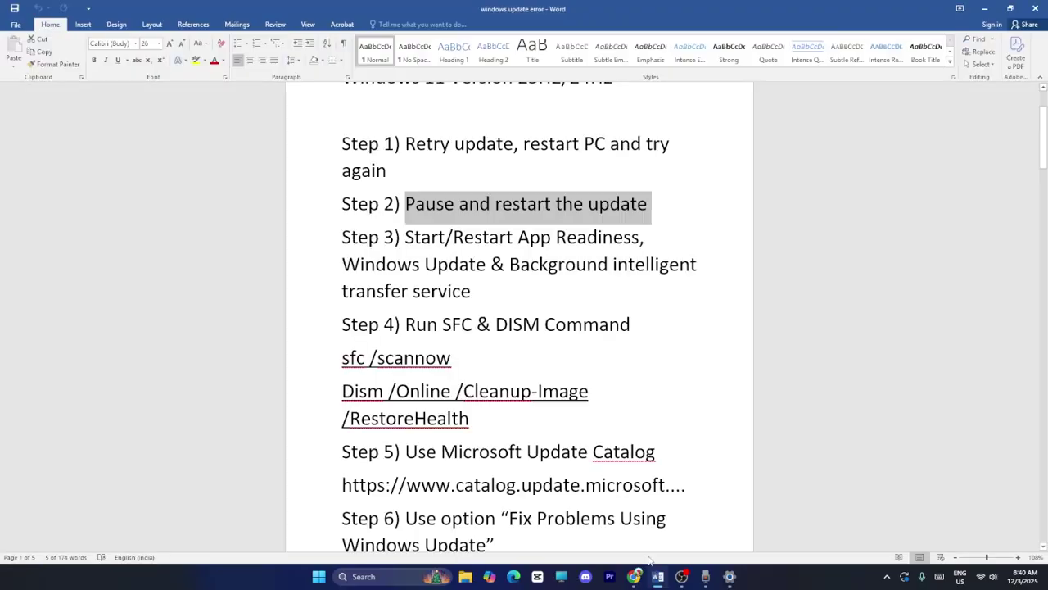
pyautogui.moveTo(407, 237); pyautogui.dragTo(494, 285)
pyautogui.click(636, 284)
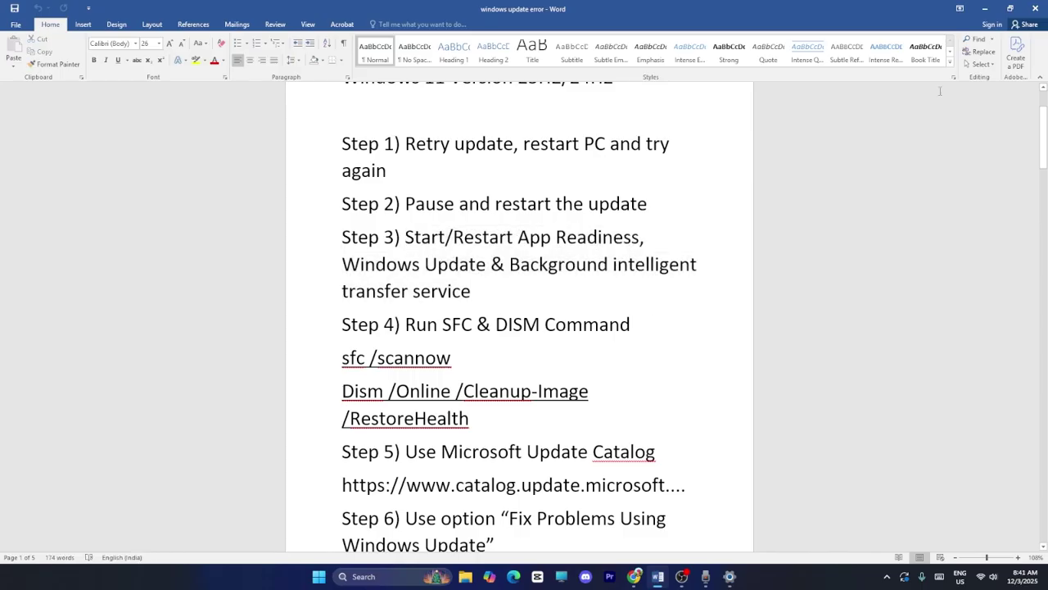
pyautogui.click(985, 8)
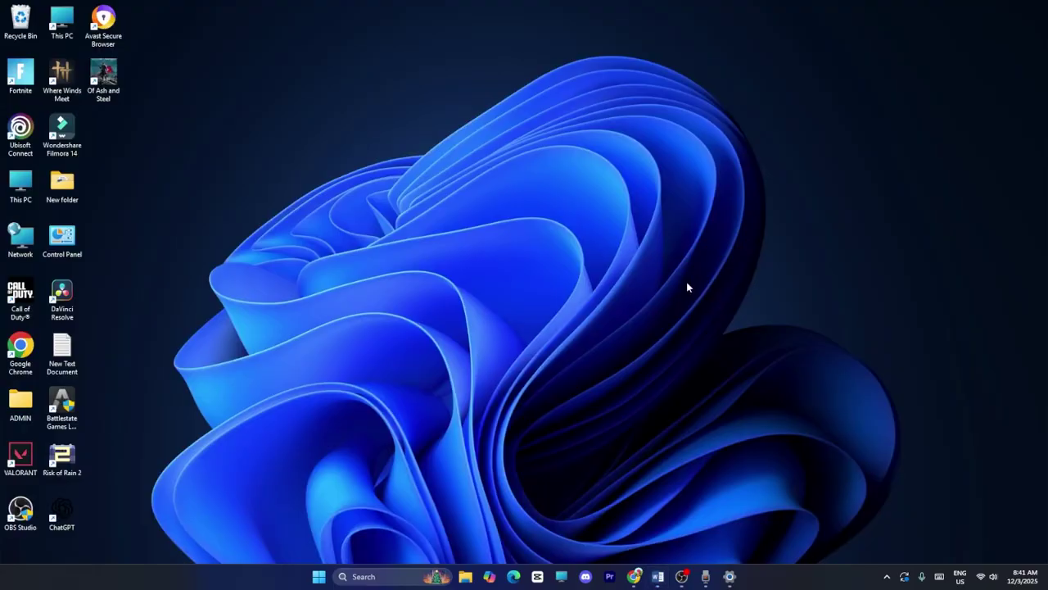
# Step: Search 'serv' from the taskbar and launch the Services console
pyautogui.click(368, 577)
pyautogui.write('serv')
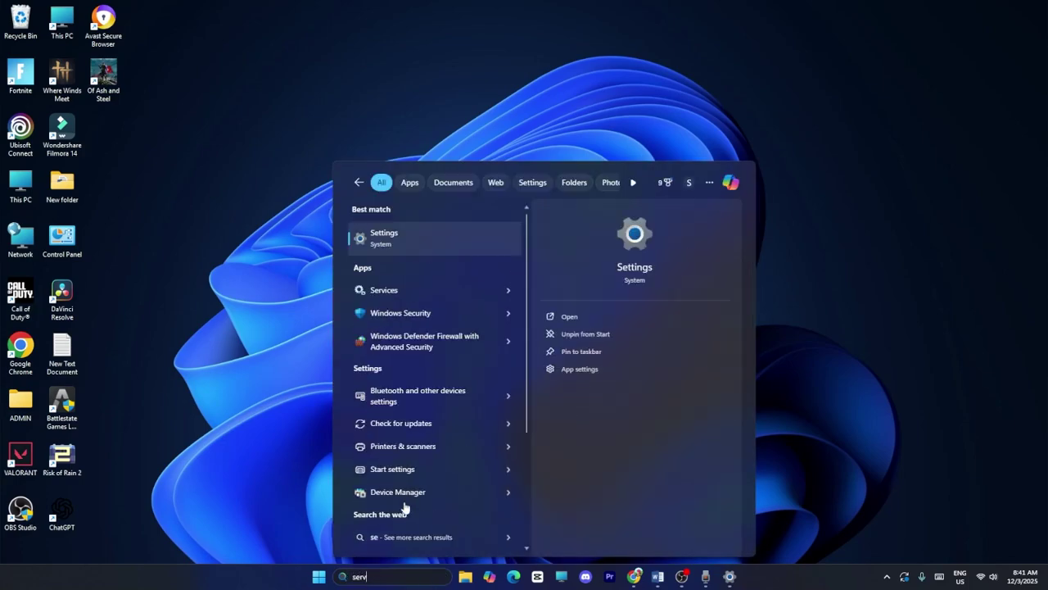
pyautogui.click(401, 244)
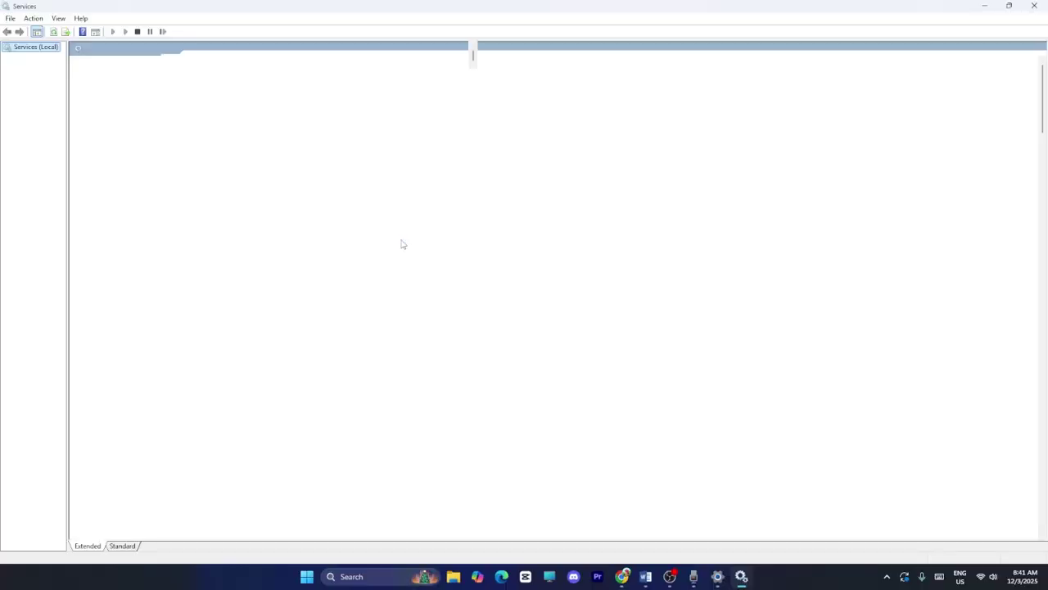
# Step: Start the App Readiness service from its properties
pyautogui.click(230, 136)
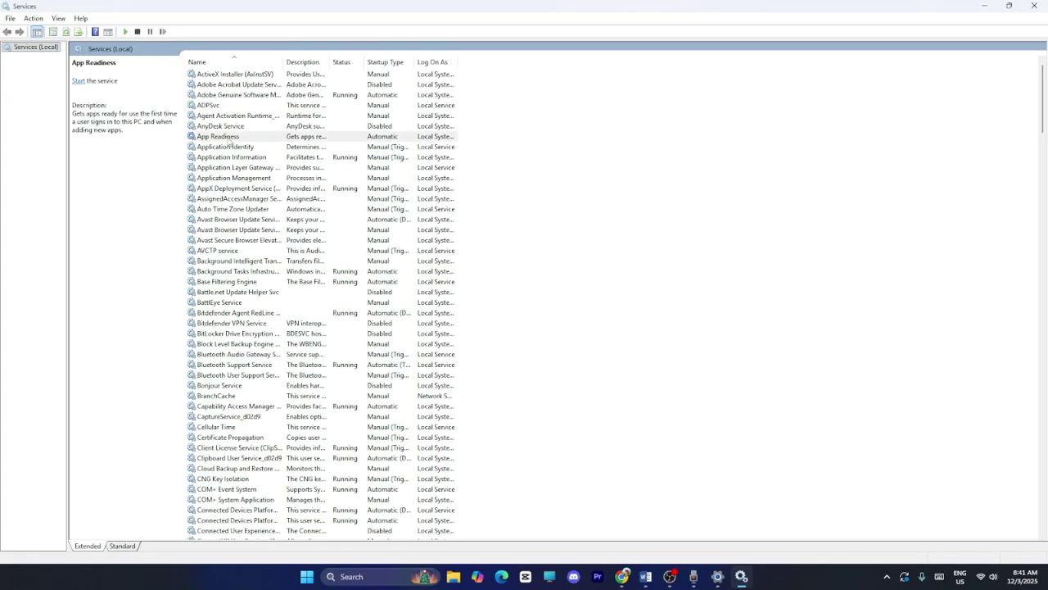
pyautogui.rightClick(232, 137)
pyautogui.click(270, 244)
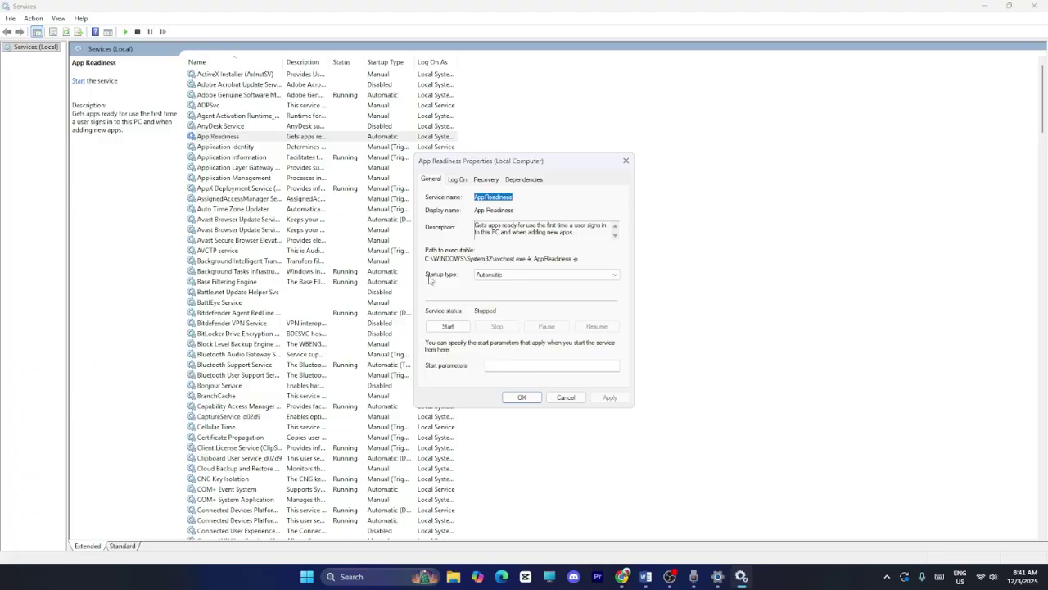
pyautogui.click(448, 326)
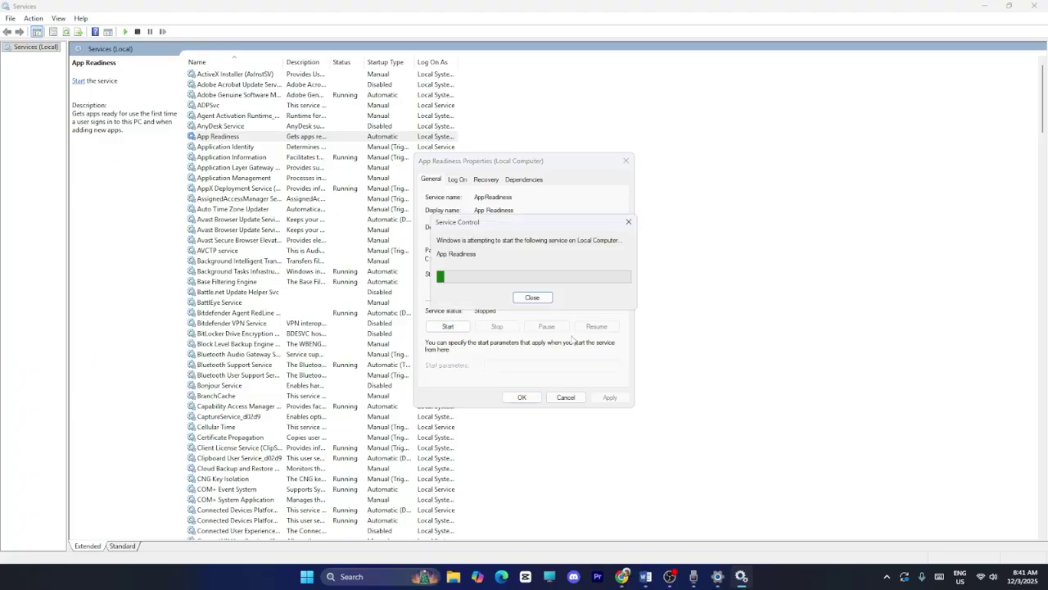
pyautogui.click(532, 397)
# Step: Set Background Intelligent Transfer Service startup to Automatic, start it, and apply
pyautogui.scroll(-4, 275, 235)
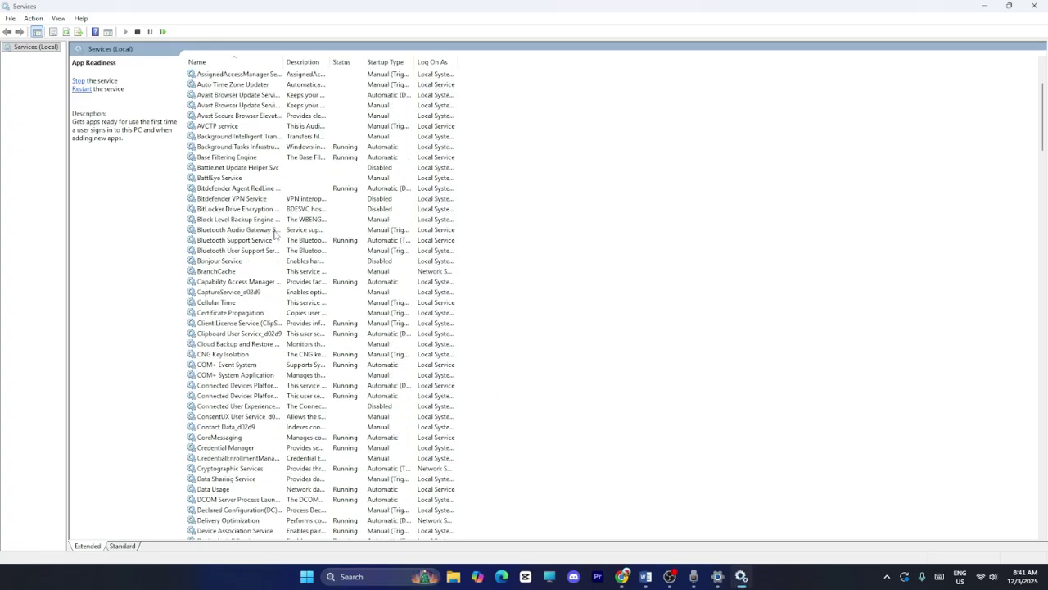
pyautogui.click(262, 138)
pyautogui.rightClick(263, 139)
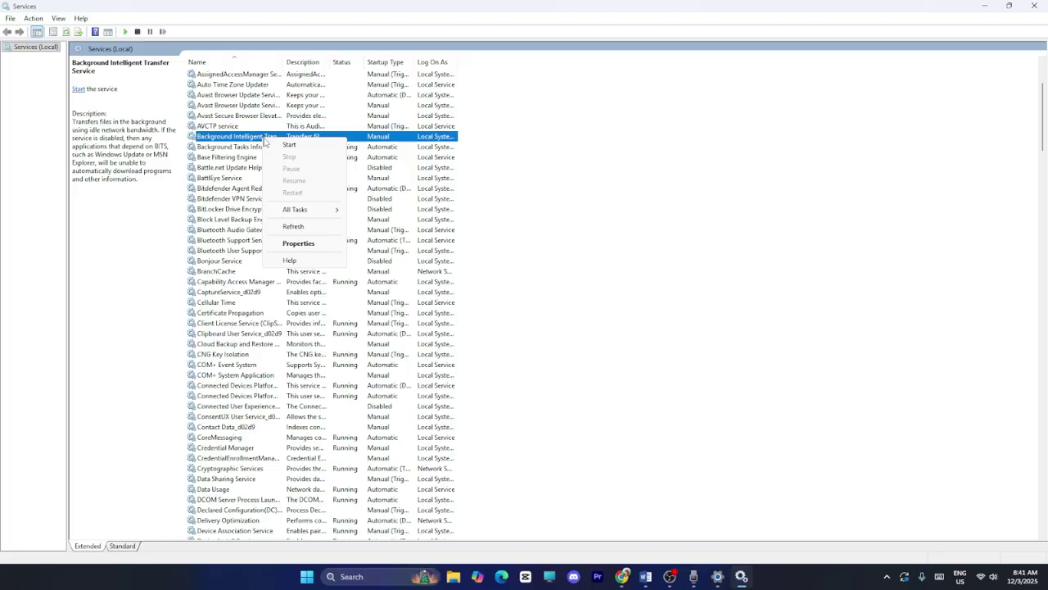
pyautogui.click(297, 244)
pyautogui.click(512, 277)
pyautogui.click(496, 295)
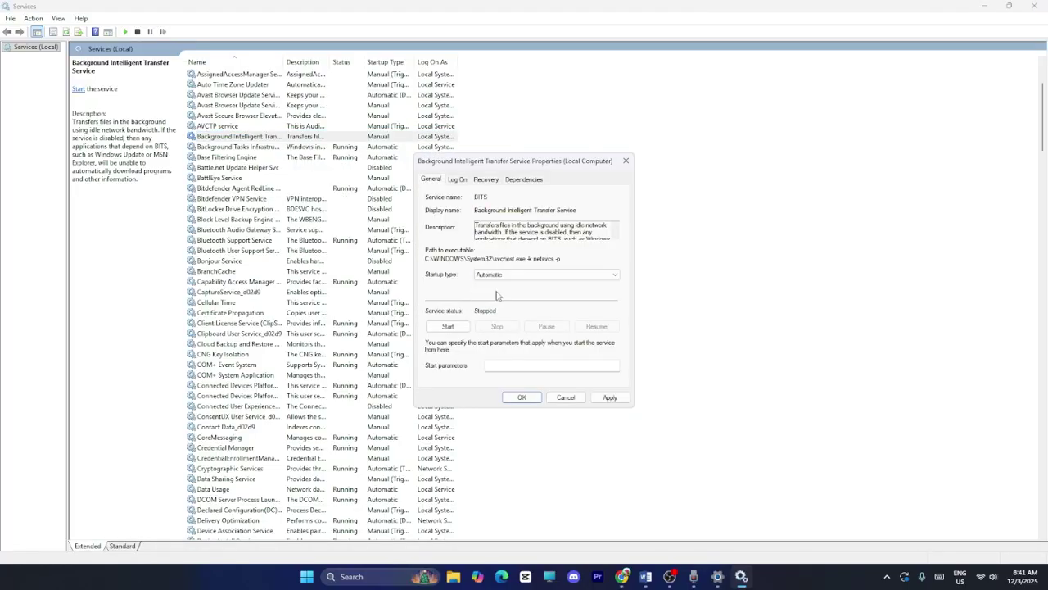
pyautogui.click(448, 327)
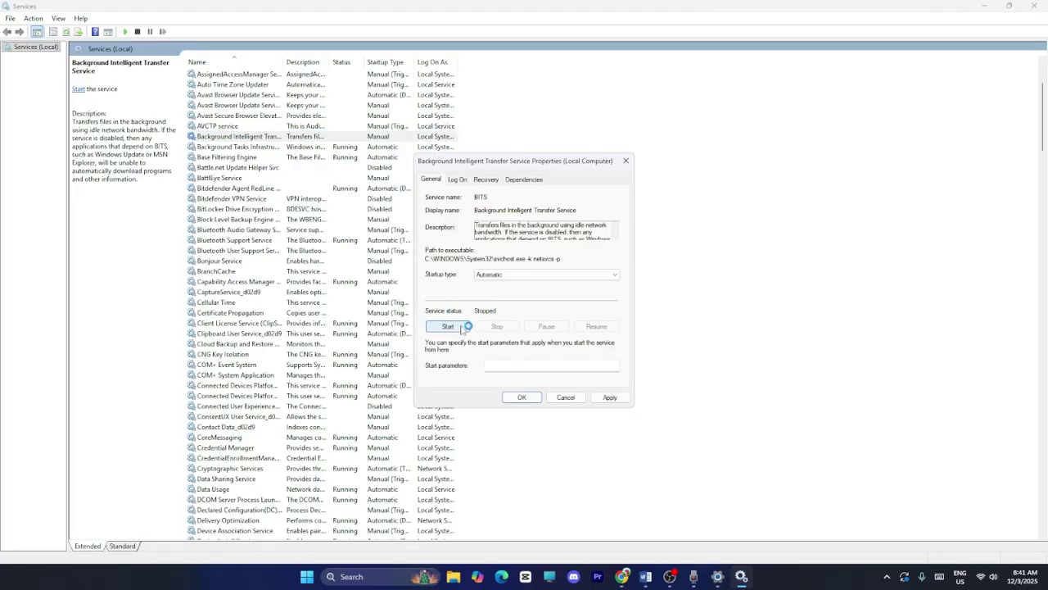
pyautogui.click(607, 399)
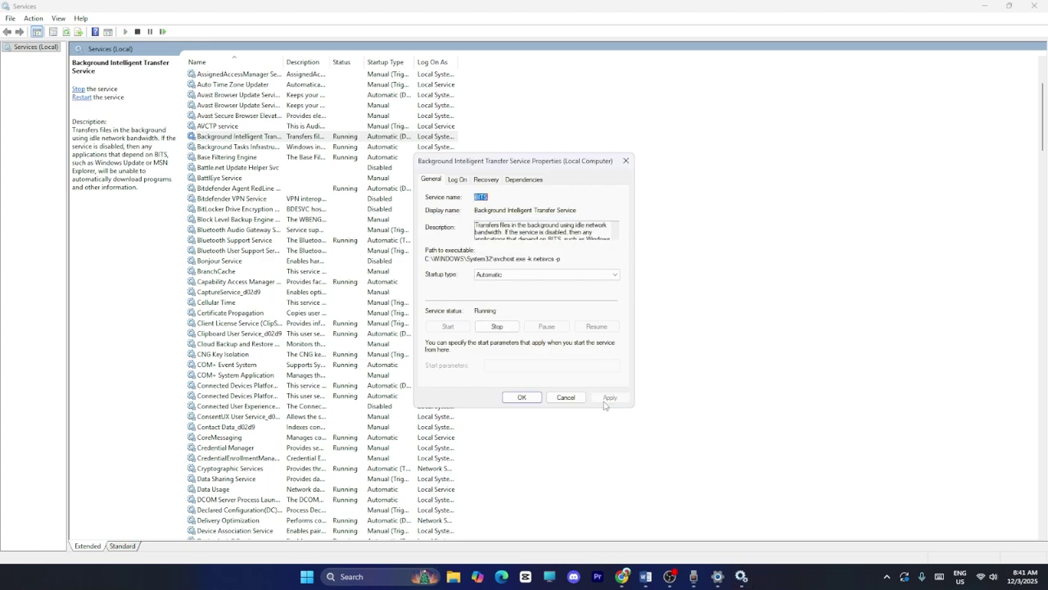
pyautogui.click(521, 397)
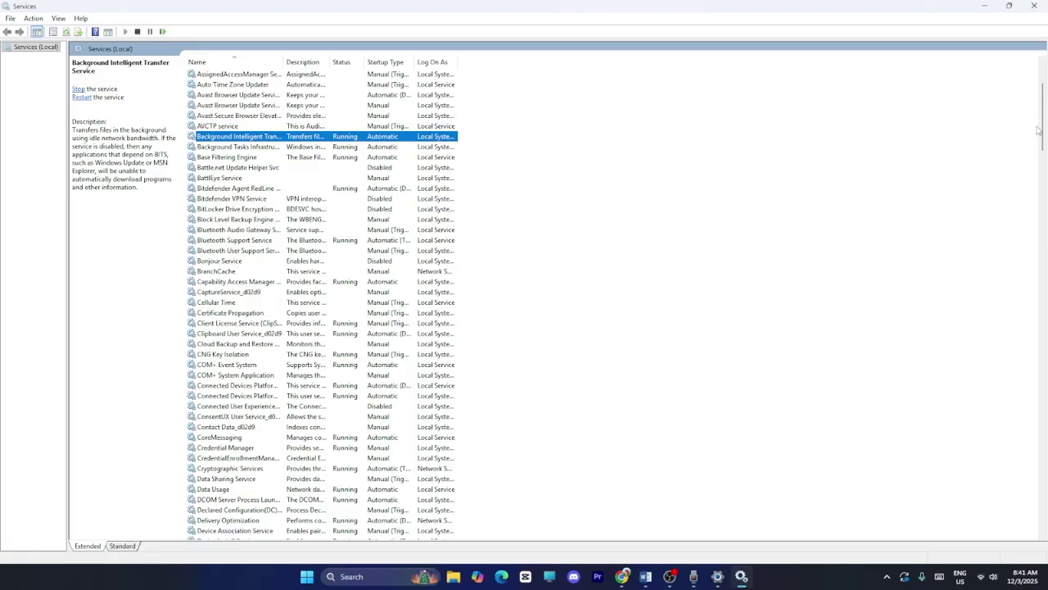
# Step: Check the Windows Update service properties, restart the service, and close Services
pyautogui.moveTo(1036, 130); pyautogui.dragTo(1040, 509)
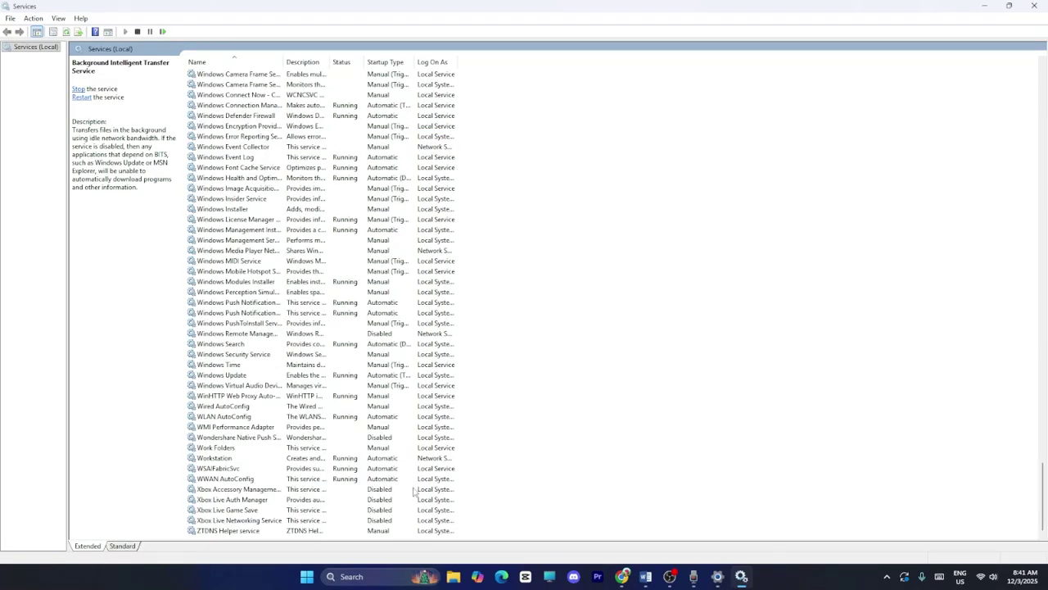
pyautogui.click(238, 377)
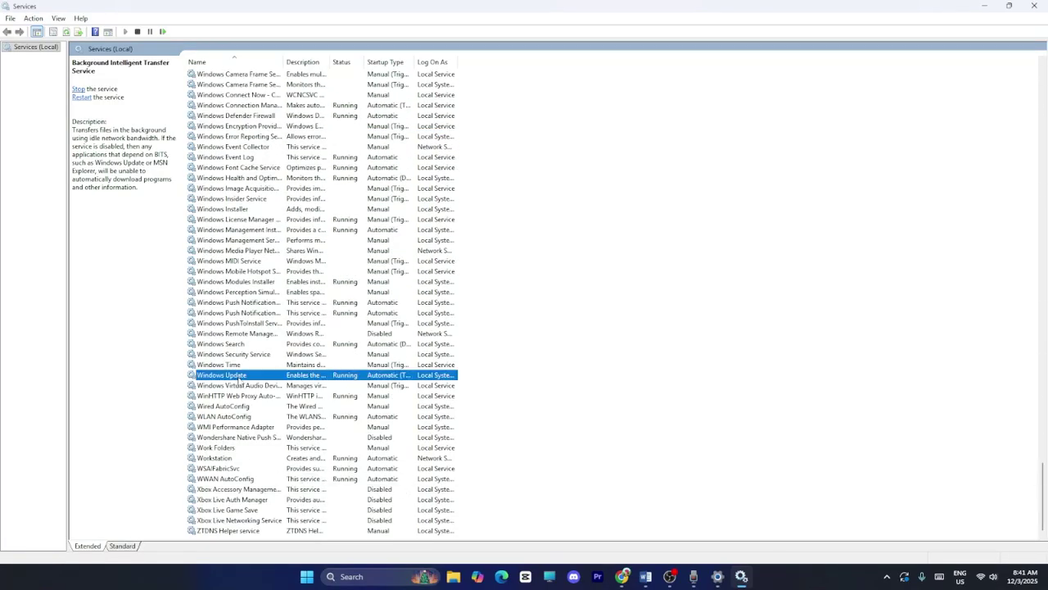
pyautogui.rightClick(240, 377)
pyautogui.click(286, 482)
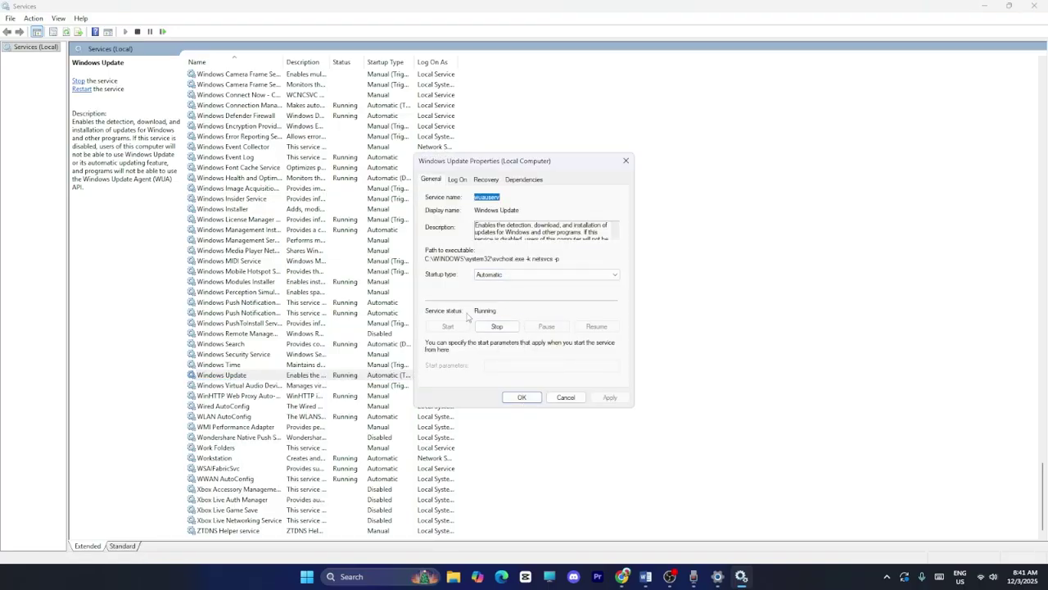
pyautogui.click(521, 397)
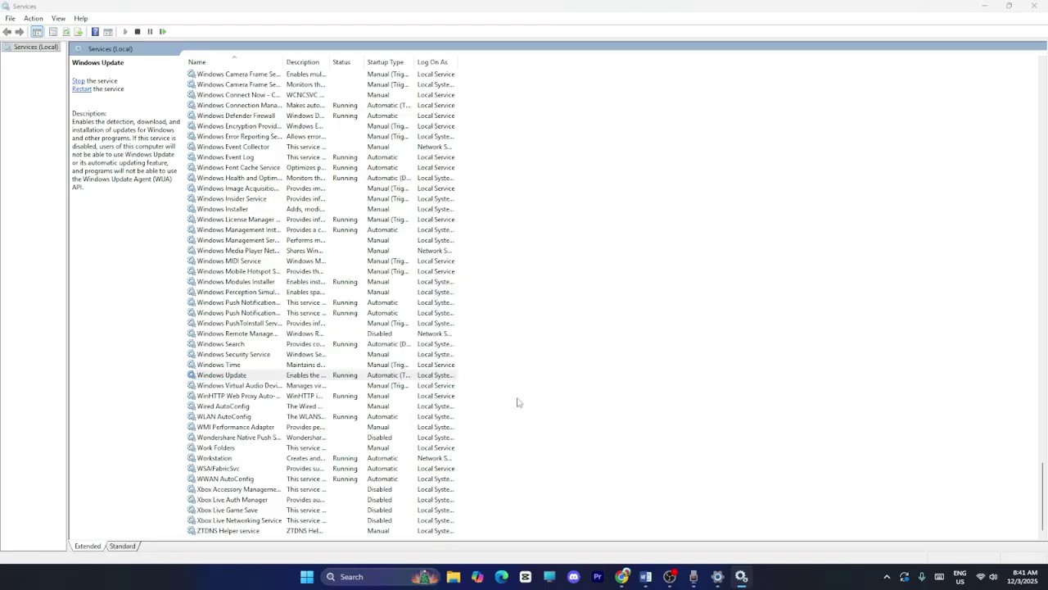
pyautogui.rightClick(277, 377)
pyautogui.click(304, 396)
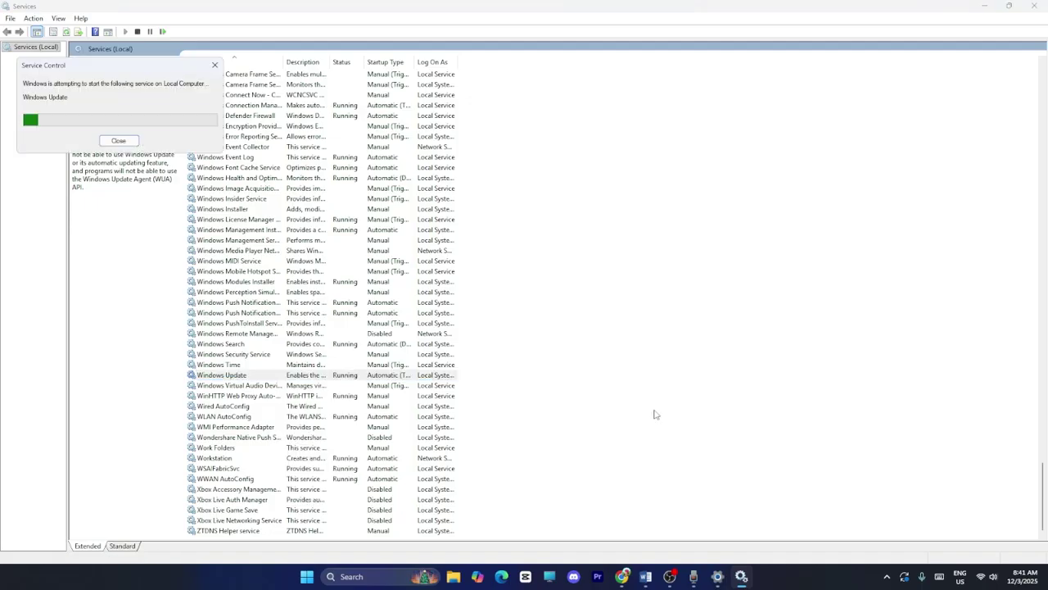
pyautogui.click(1035, 6)
# Step: Highlight Step 4, Run SFC & DISM Command, in the Word notes
pyautogui.click(658, 576)
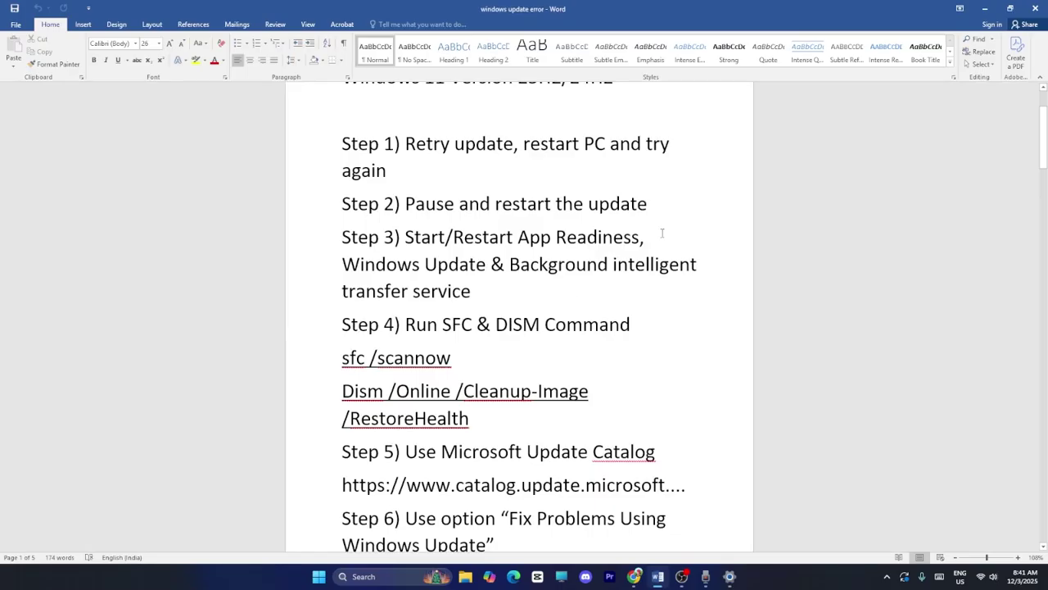
pyautogui.scroll(-1, 665, 231)
pyautogui.moveTo(405, 270); pyautogui.dragTo(603, 271)
pyautogui.click(650, 302)
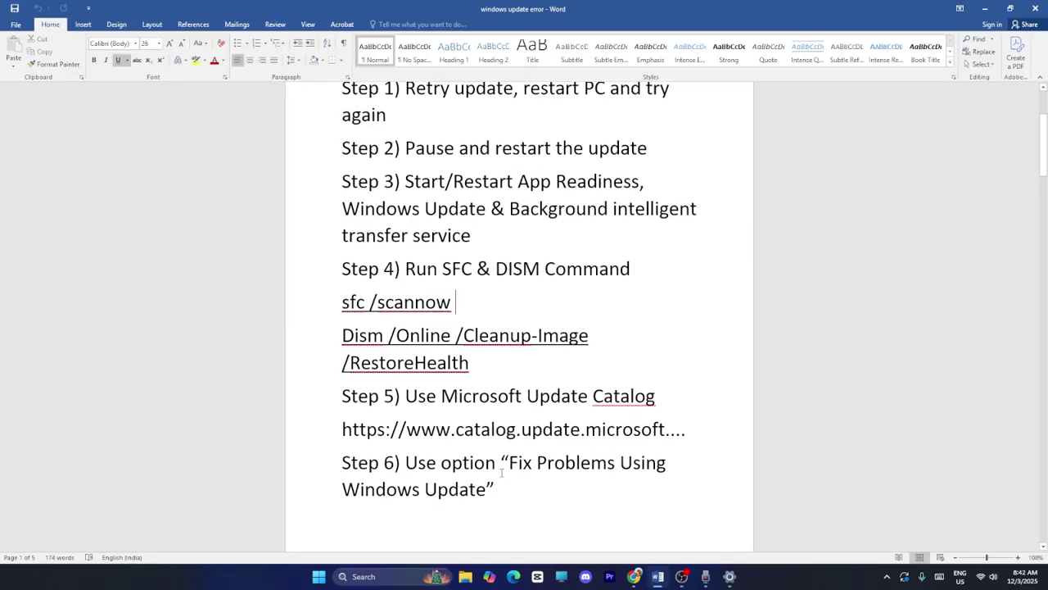
# Step: Launch Command Prompt as administrator via a 'cmd' search and select the sfc /scannow text
pyautogui.click(373, 577)
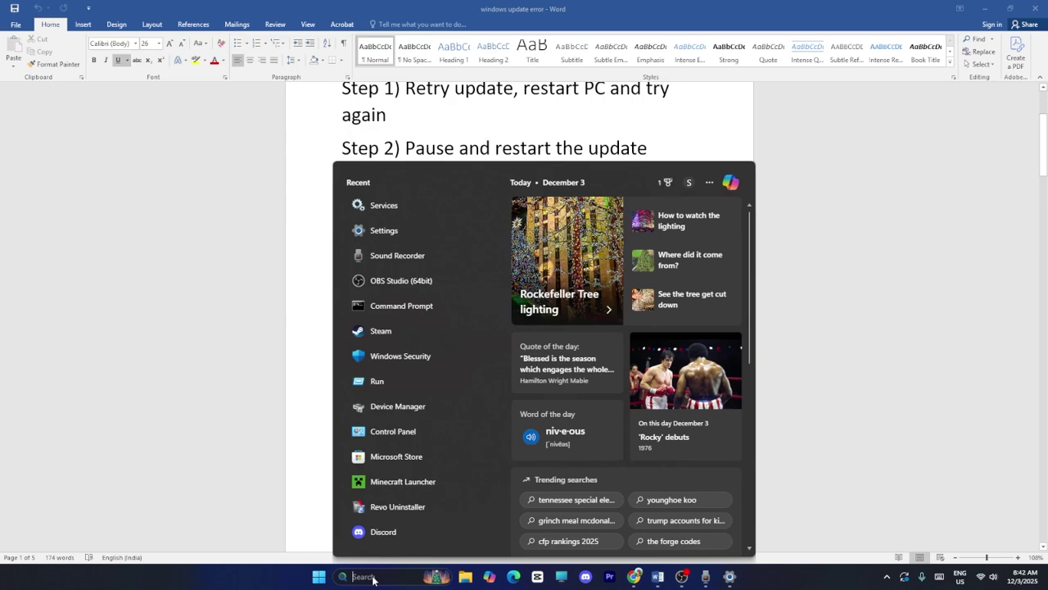
pyautogui.write('cmd')
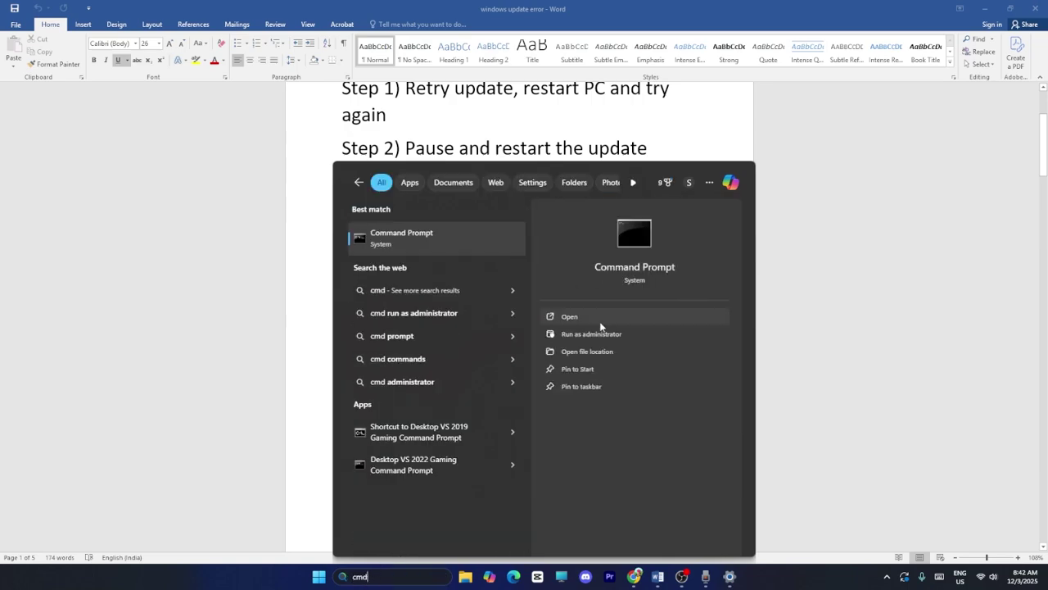
pyautogui.click(598, 334)
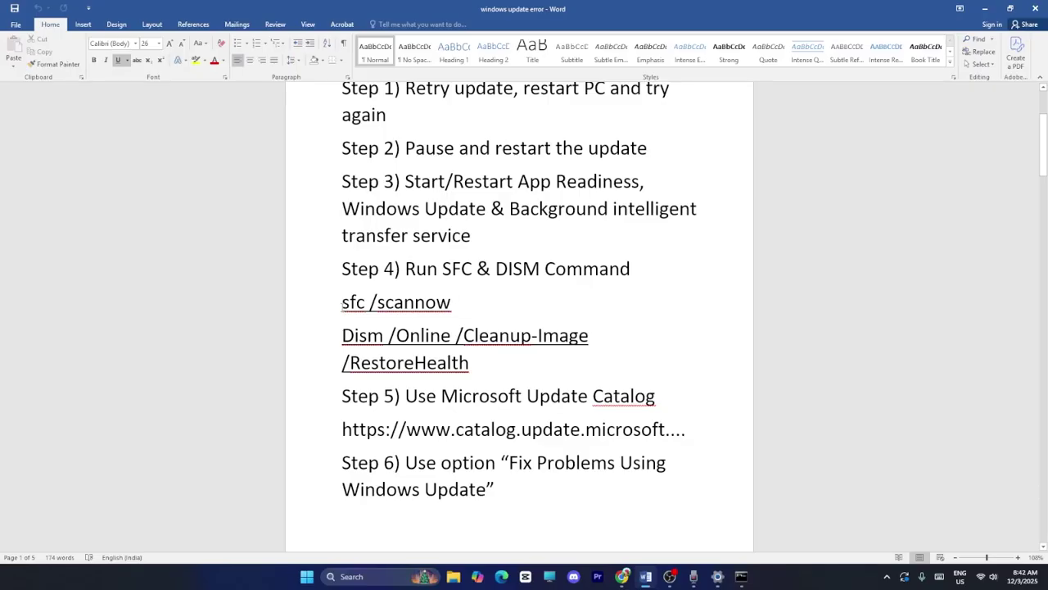
pyautogui.moveTo(342, 302); pyautogui.dragTo(464, 308)
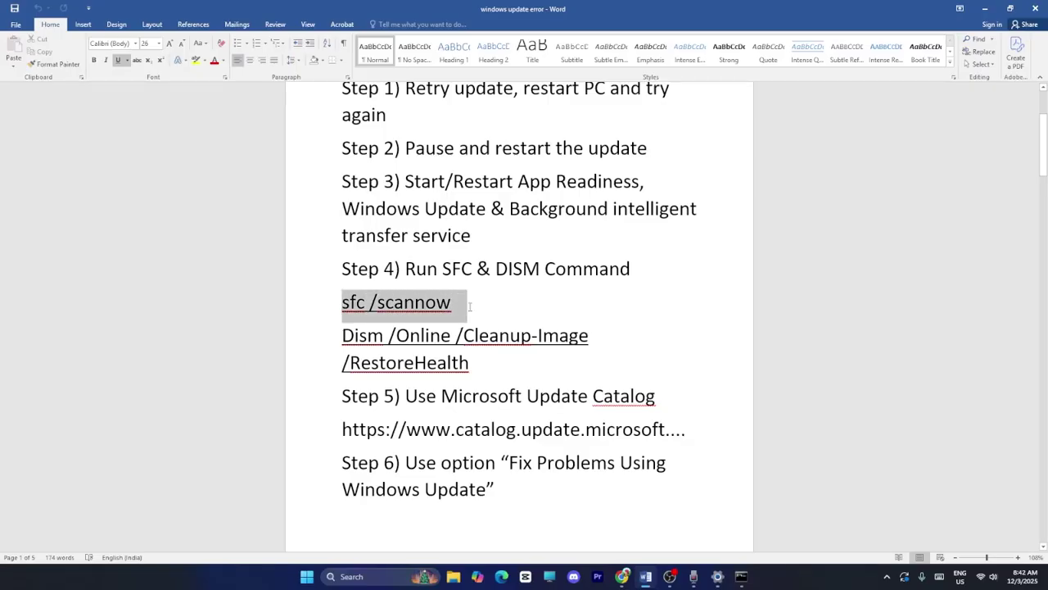
# Step: Paste sfc /scannow into the administrator Command Prompt, then erase it
pyautogui.rightClick(463, 307)
pyautogui.click(491, 325)
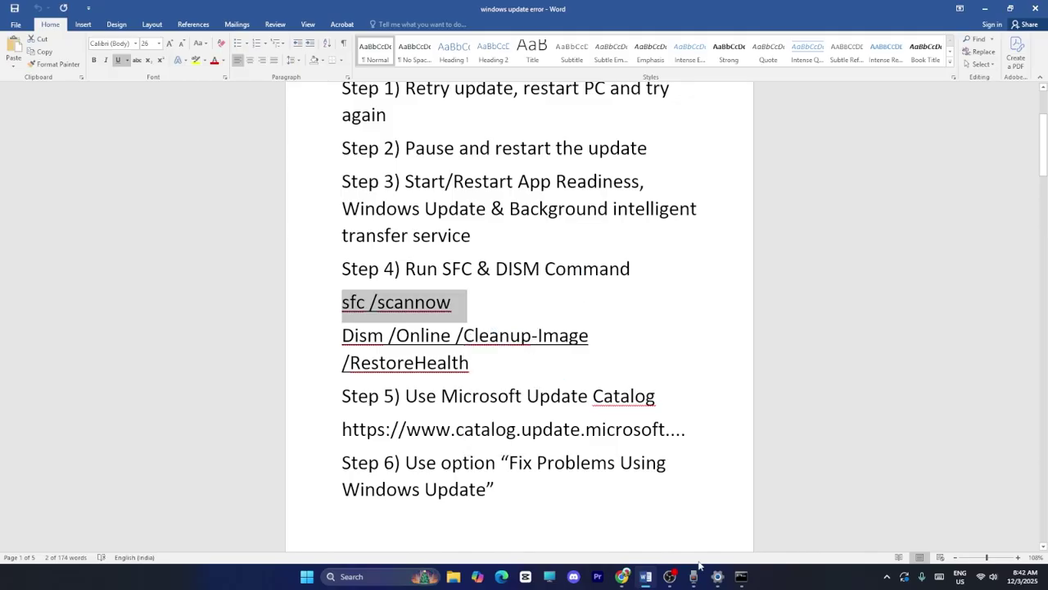
pyautogui.click(739, 576)
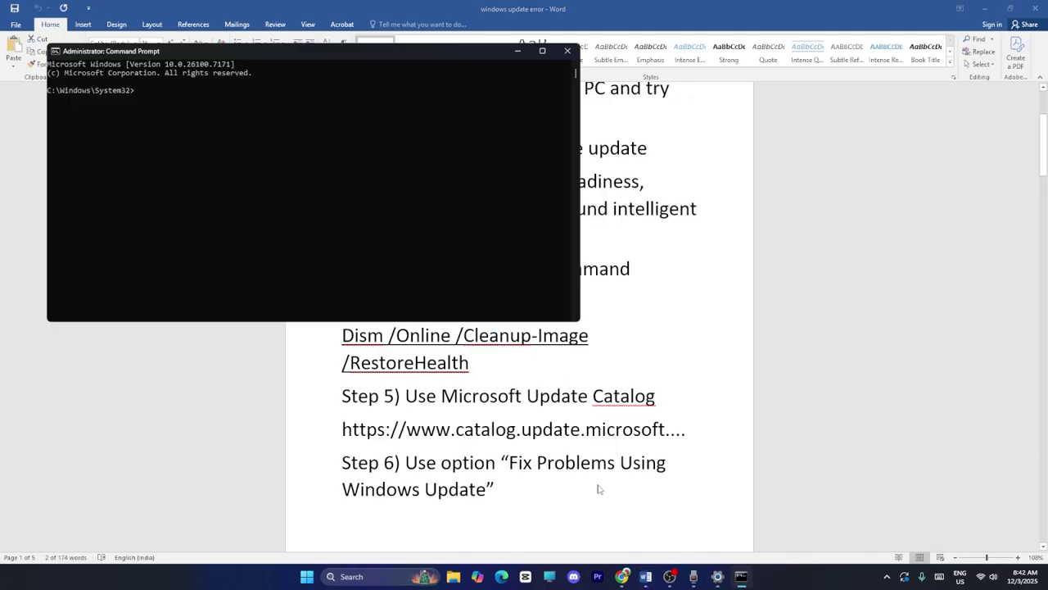
pyautogui.rightClick(160, 104)
pyautogui.press('BackSpace')
pyautogui.press('BackSpace')
pyautogui.press('BackSpace')
pyautogui.press('BackSpace')
pyautogui.press('BackSpace')
pyautogui.press('BackSpace')
pyautogui.press('BackSpace')
pyautogui.press('BackSpace')
# Step: Copy the Dism /Online /Cleanup-Image /RestoreHealth command from Word and paste it at the prompt
pyautogui.click(517, 50)
pyautogui.tripleClick(396, 301)
pyautogui.moveTo(469, 362); pyautogui.dragTo(342, 336)
pyautogui.rightClick(356, 343)
pyautogui.click(376, 367)
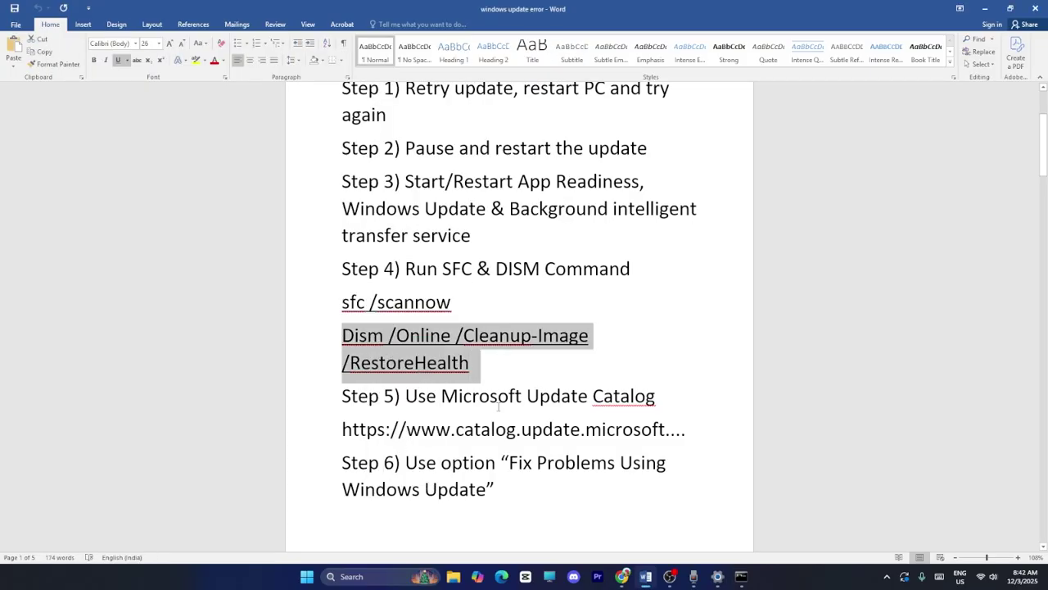
pyautogui.click(740, 576)
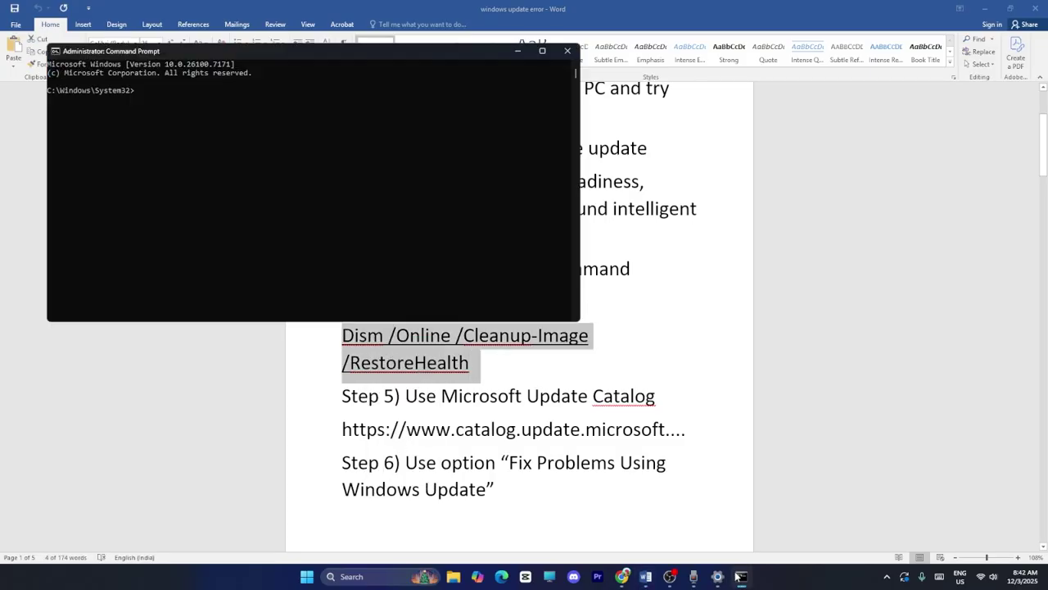
pyautogui.rightClick(216, 170)
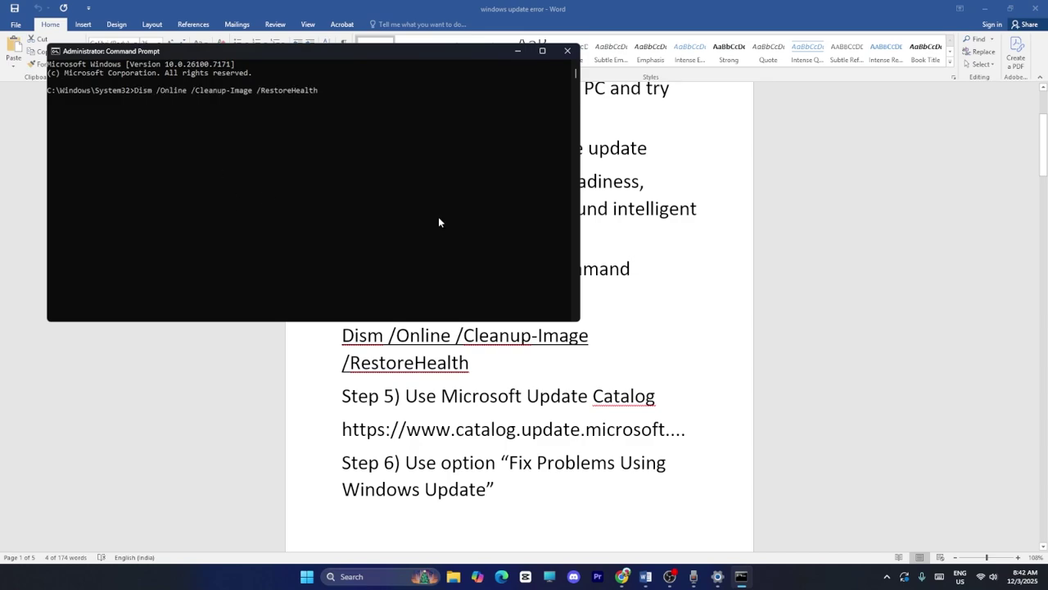
pyautogui.click(518, 50)
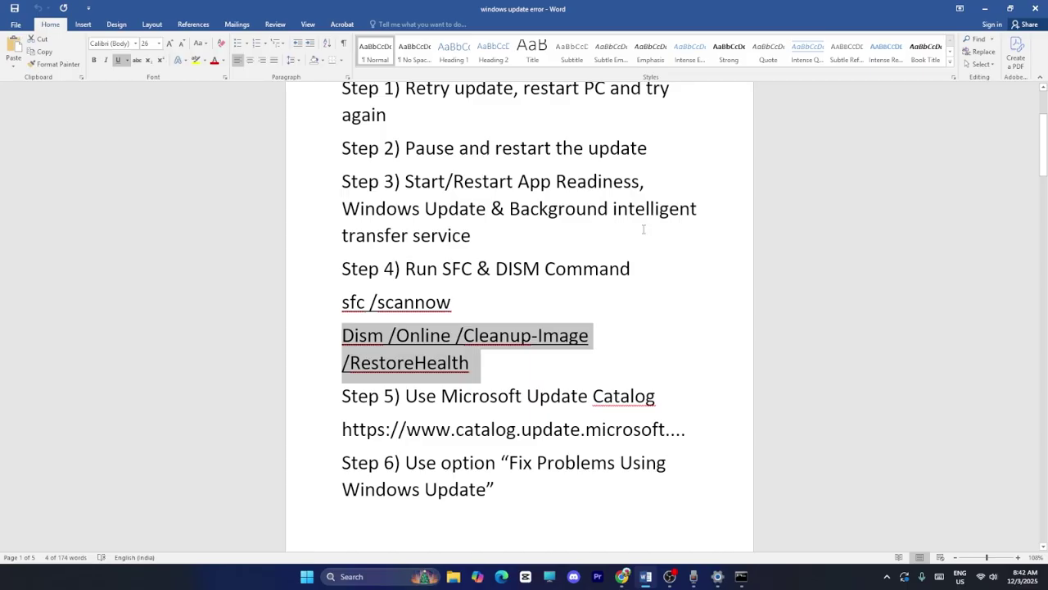
# Step: Review Step 5, Use Microsoft Update Catalog, and copy KB5070311 from the notes
pyautogui.scroll(-3, 644, 229)
pyautogui.click(671, 257)
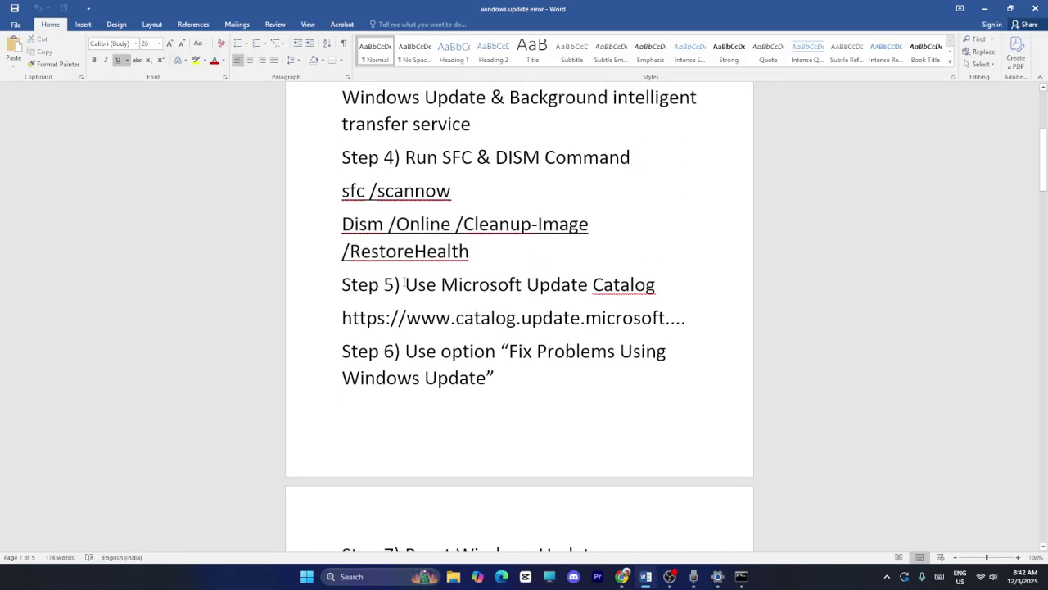
pyautogui.moveTo(405, 283); pyautogui.dragTo(665, 287)
pyautogui.click(686, 293)
pyautogui.scroll(7, 686, 293)
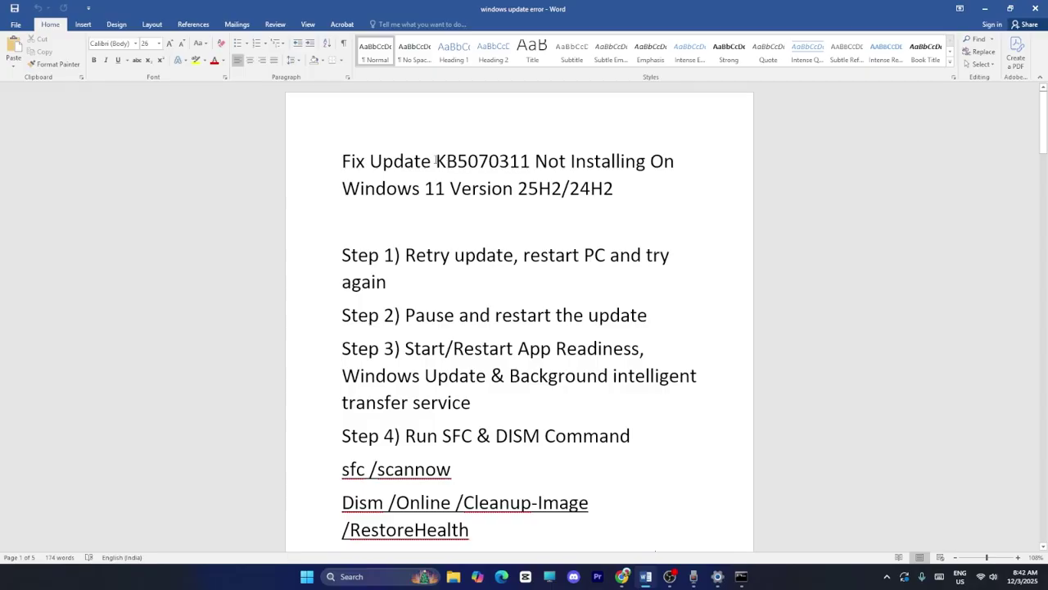
pyautogui.moveTo(435, 160); pyautogui.dragTo(530, 162)
pyautogui.rightClick(529, 163)
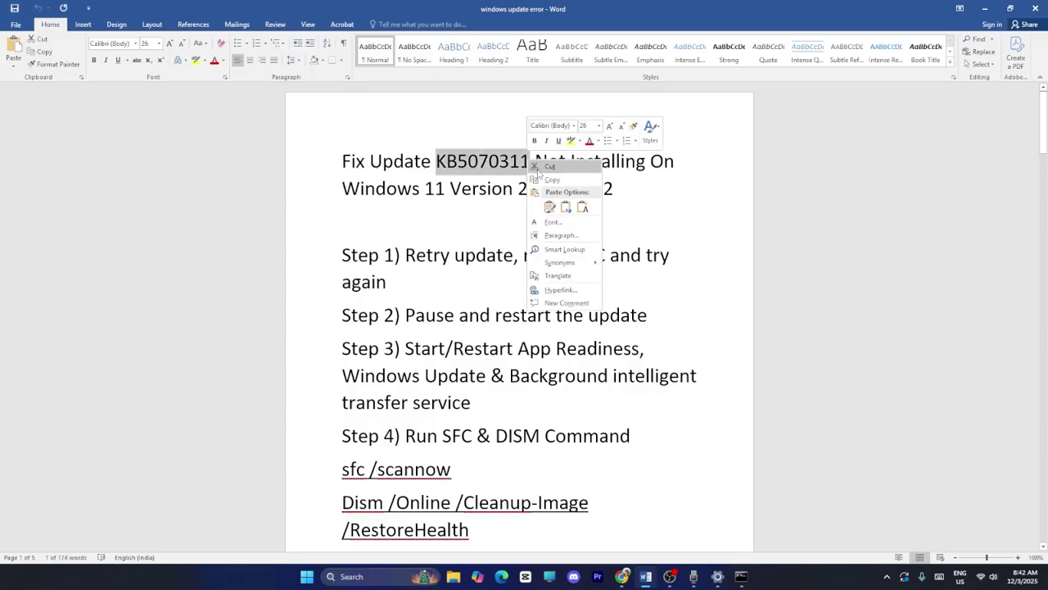
pyautogui.click(604, 178)
# Step: Paste KB5070311 into the Update Catalog search box in the browser and search
pyautogui.click(985, 8)
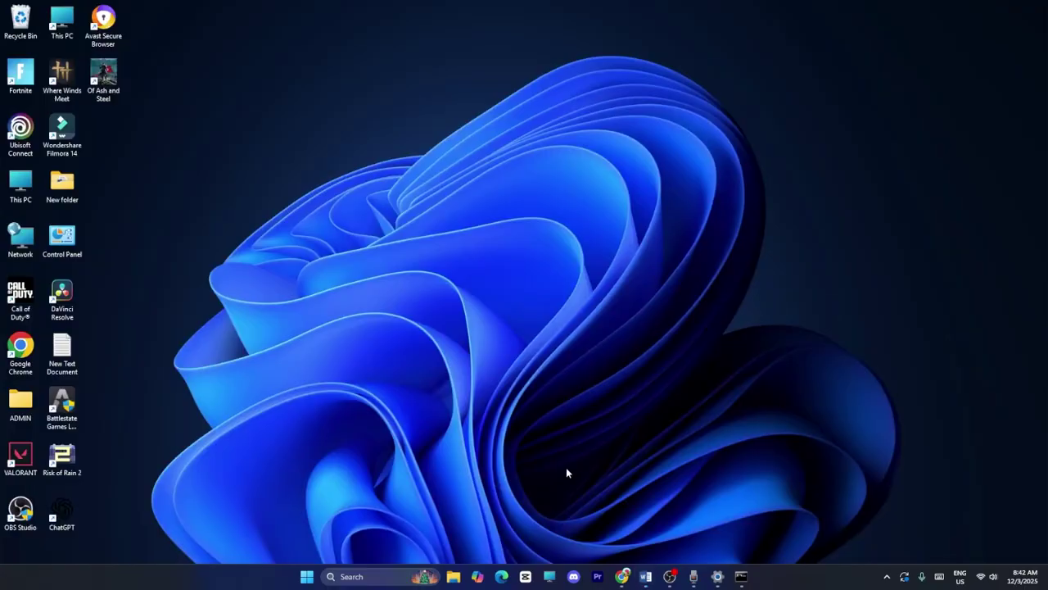
pyautogui.click(624, 577)
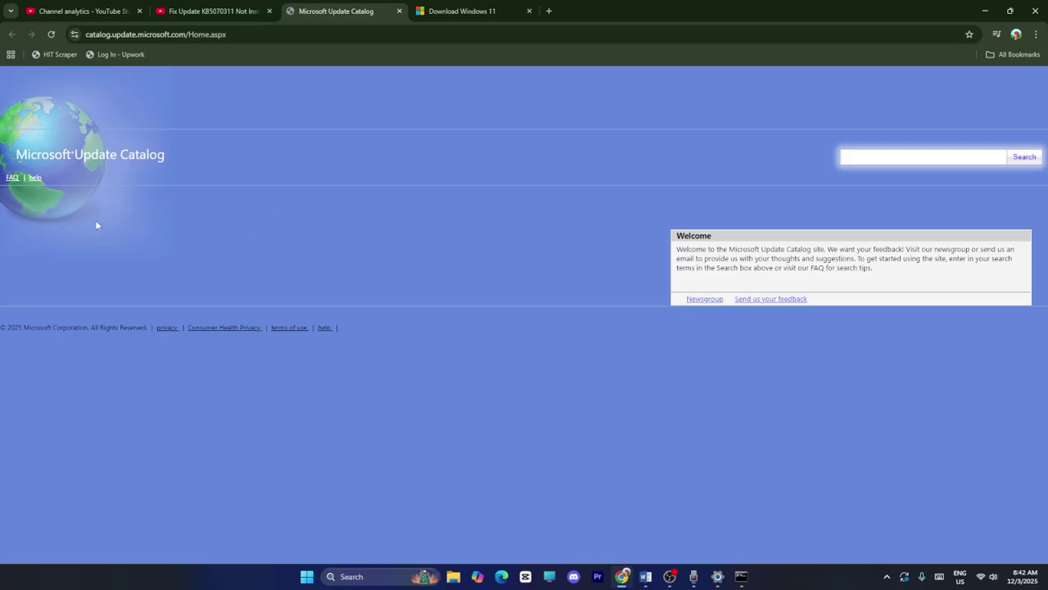
pyautogui.rightClick(852, 159)
pyautogui.click(888, 291)
pyautogui.click(1025, 157)
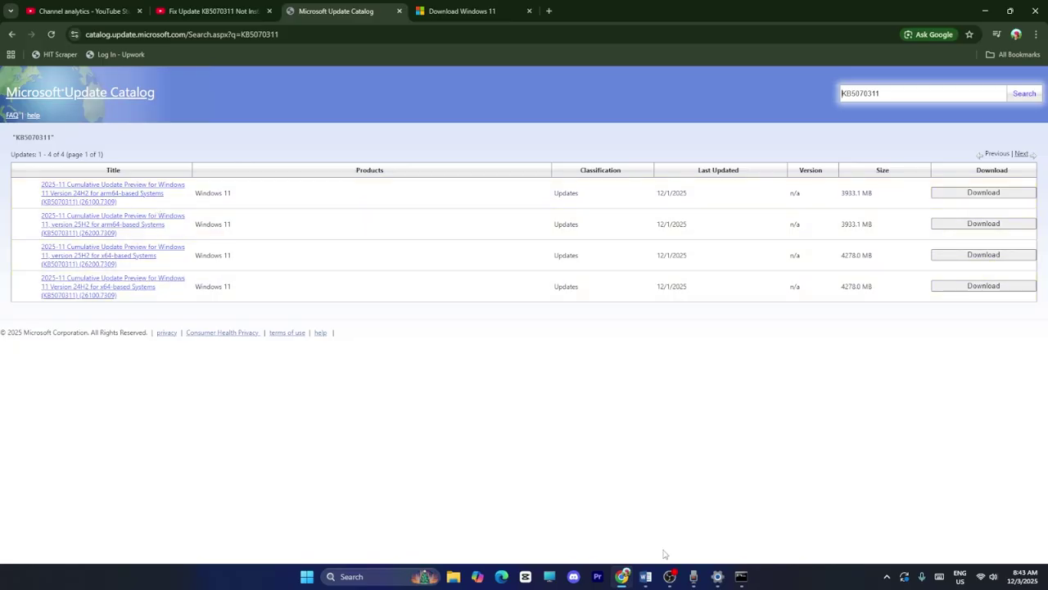
# Step: Highlight Step 6, Fix Problems Using Windows Update, in the Word notes
pyautogui.click(645, 576)
pyautogui.scroll(-4, 601, 317)
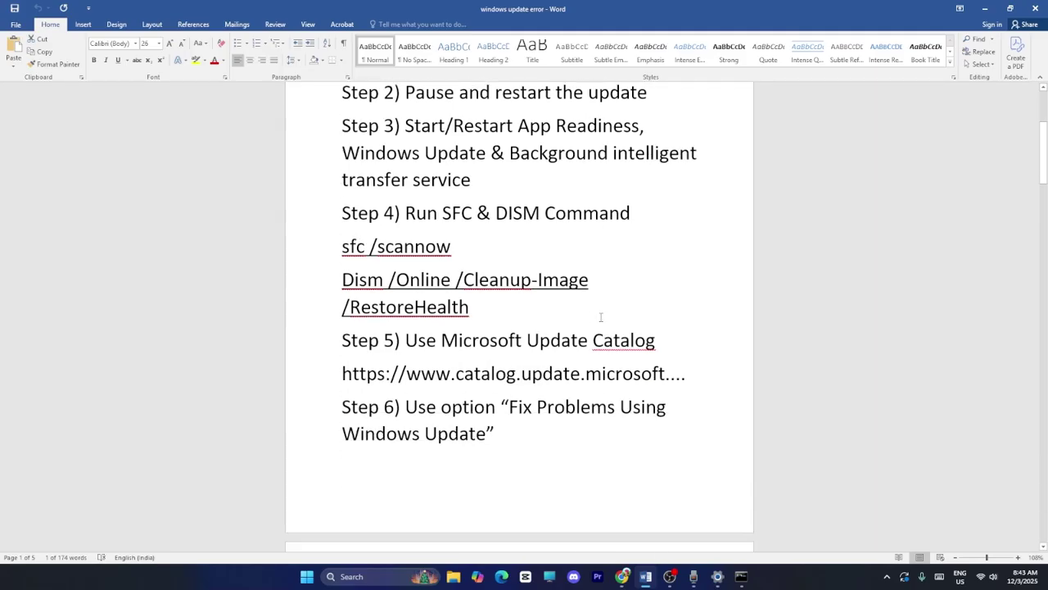
pyautogui.scroll(-3, 601, 317)
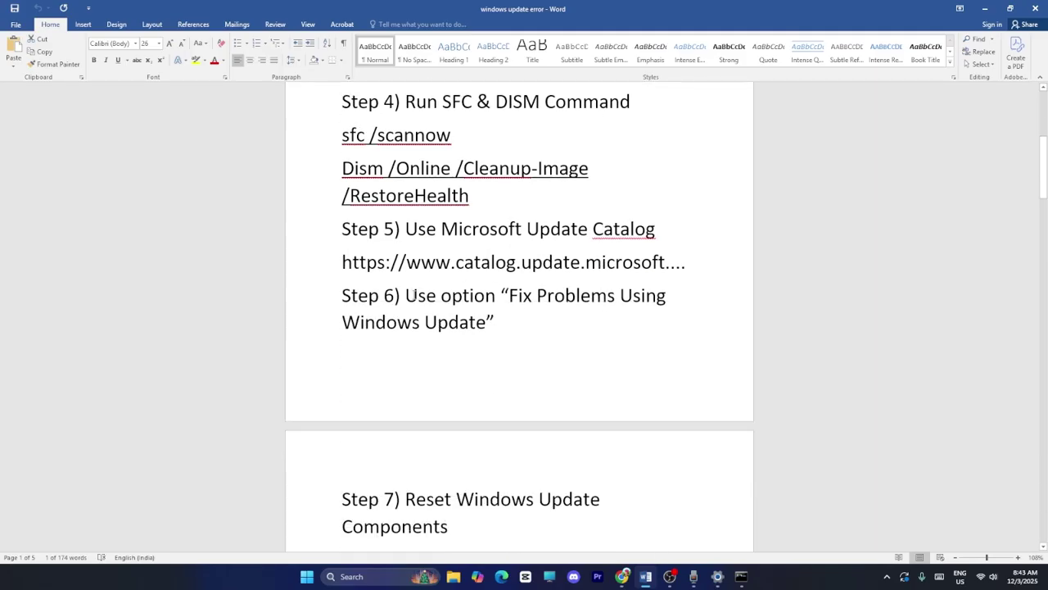
pyautogui.moveTo(406, 294); pyautogui.dragTo(513, 329)
pyautogui.click(566, 350)
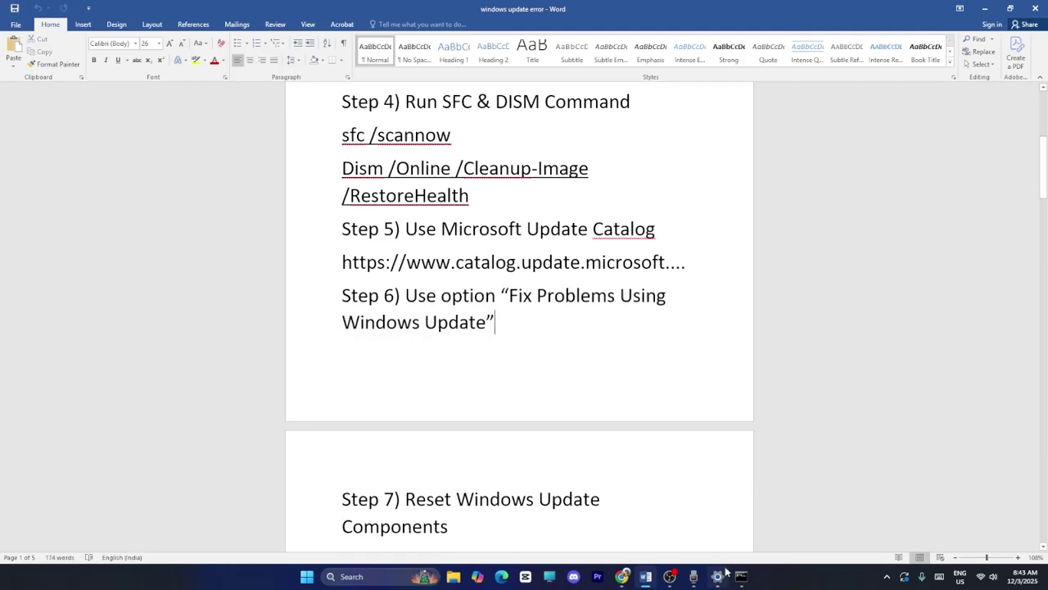
# Step: Go to System > Recovery in Settings to show Reinstall now, then close Settings
pyautogui.click(718, 577)
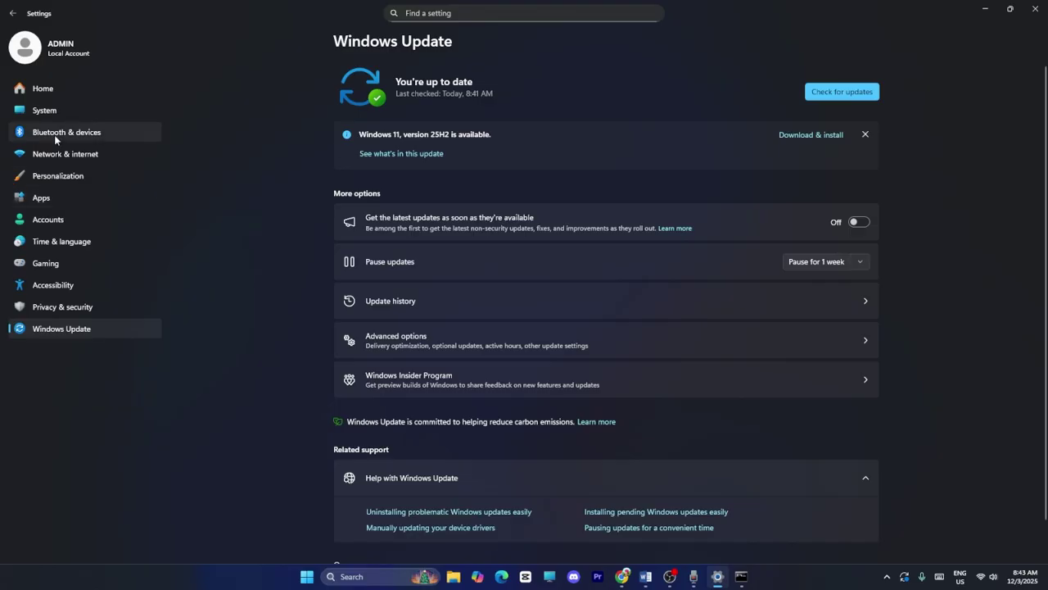
pyautogui.click(50, 113)
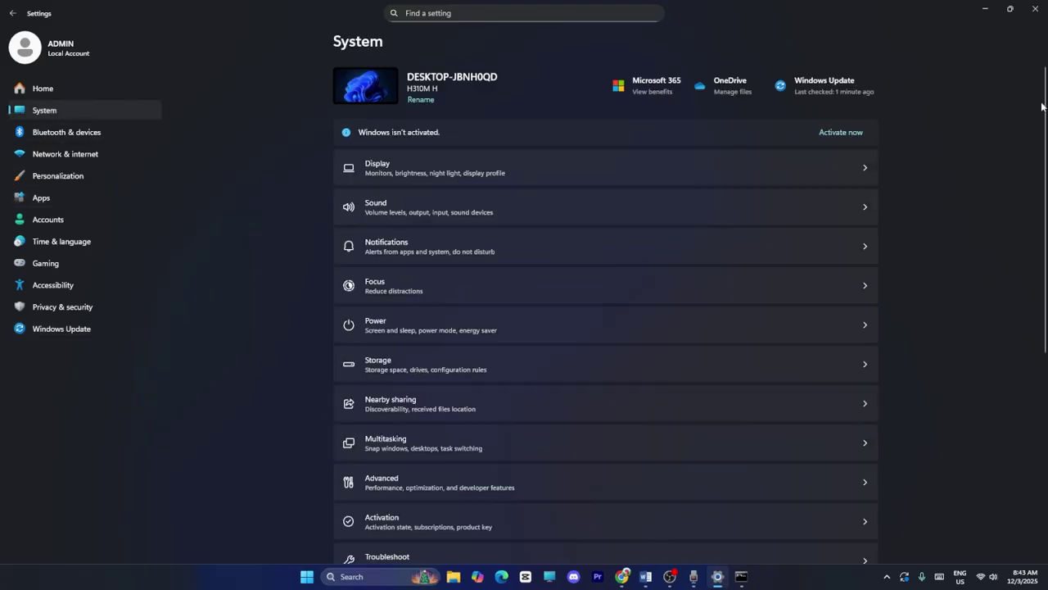
pyautogui.scroll(-5, 1042, 104)
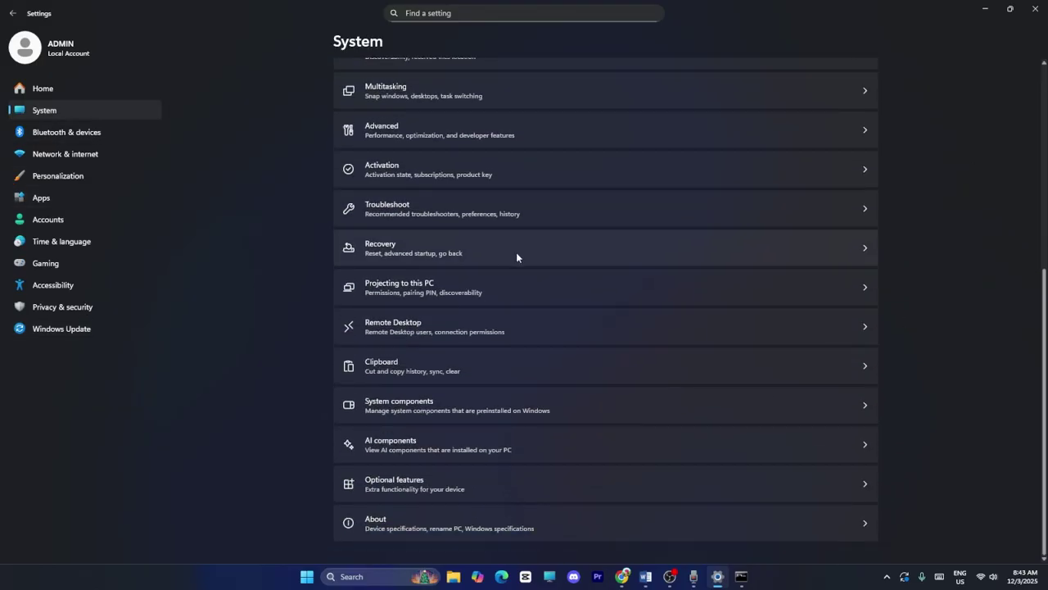
pyautogui.click(465, 253)
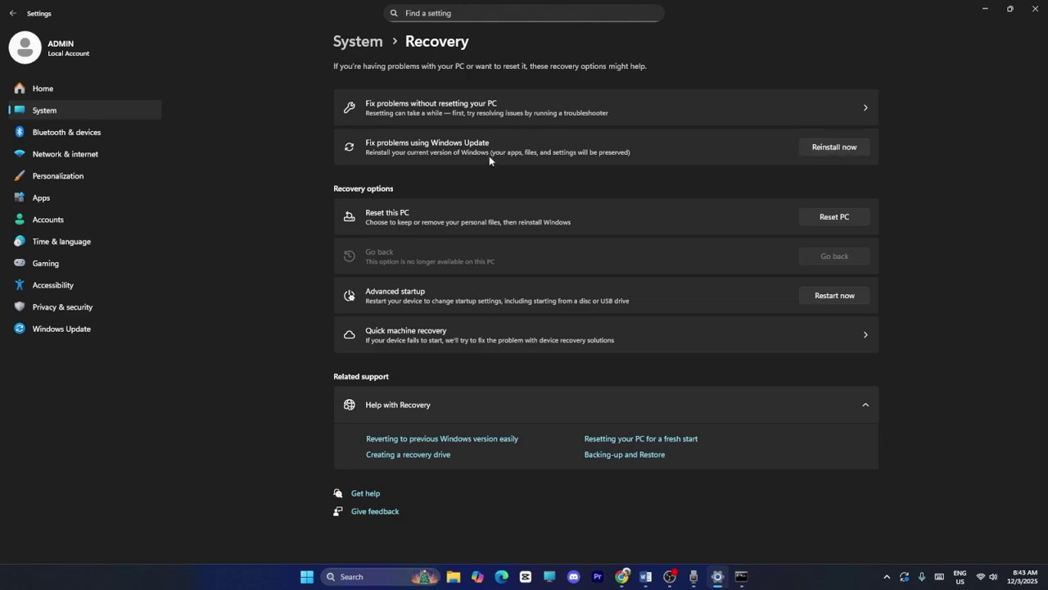
pyautogui.click(1035, 8)
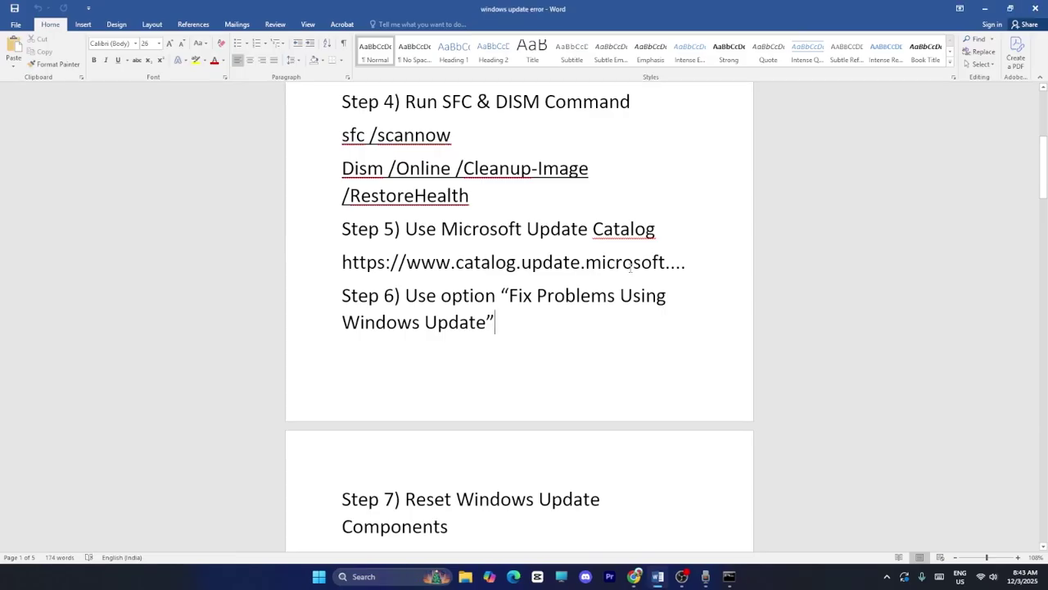
# Step: Select the Step 7 command lines from SC config trustedinstaller through net start appidsvc
pyautogui.scroll(-1, 613, 261)
pyautogui.scroll(-4, 613, 261)
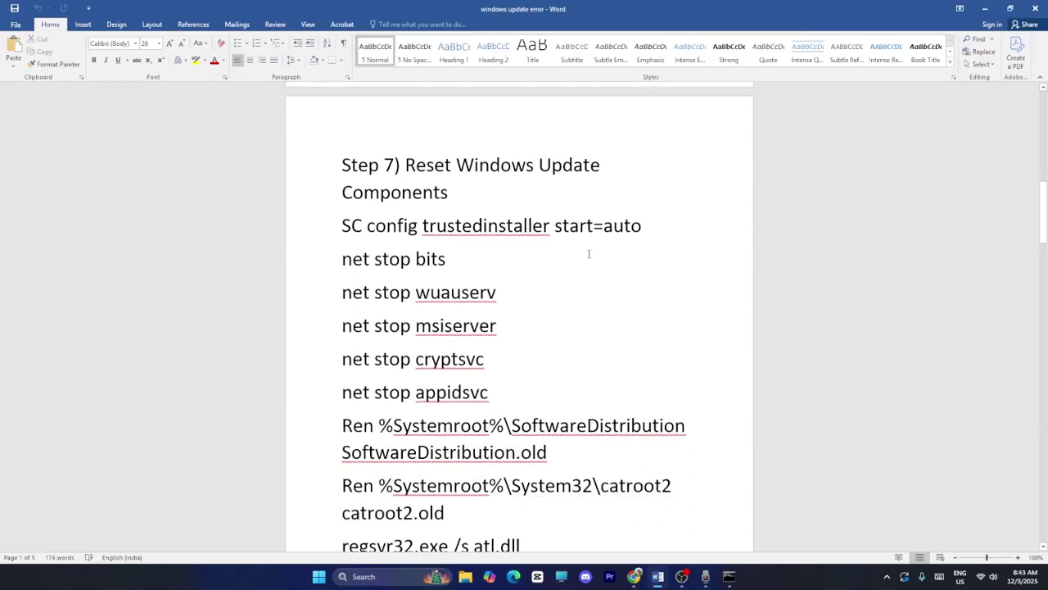
pyautogui.moveTo(342, 228); pyautogui.dragTo(662, 322)
pyautogui.scroll(-1, 707, 358)
pyautogui.scroll(-5, 700, 363)
pyautogui.scroll(-7, 686, 363)
pyautogui.scroll(-4, 667, 374)
# Step: Copy the selected reset commands and minimize Word and Chrome to reveal the desktop
pyautogui.rightClick(472, 254)
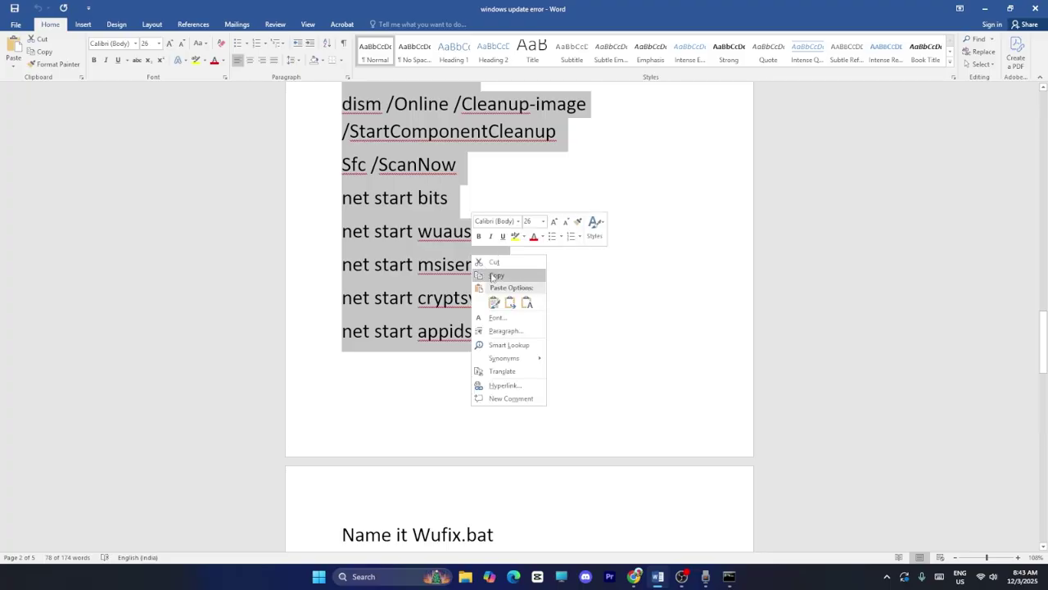
pyautogui.click(492, 277)
pyautogui.click(984, 9)
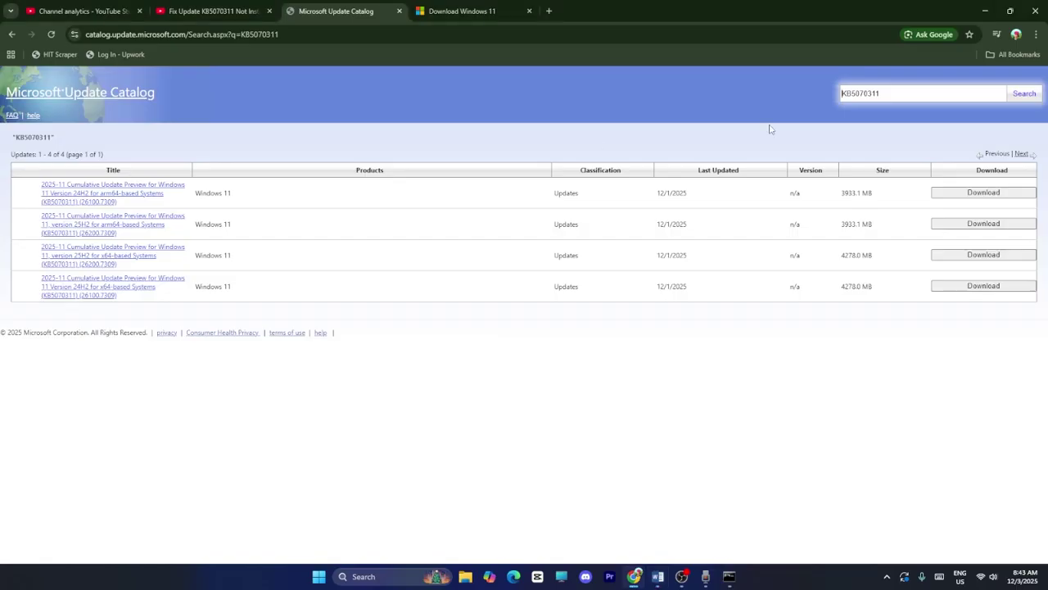
pyautogui.click(984, 9)
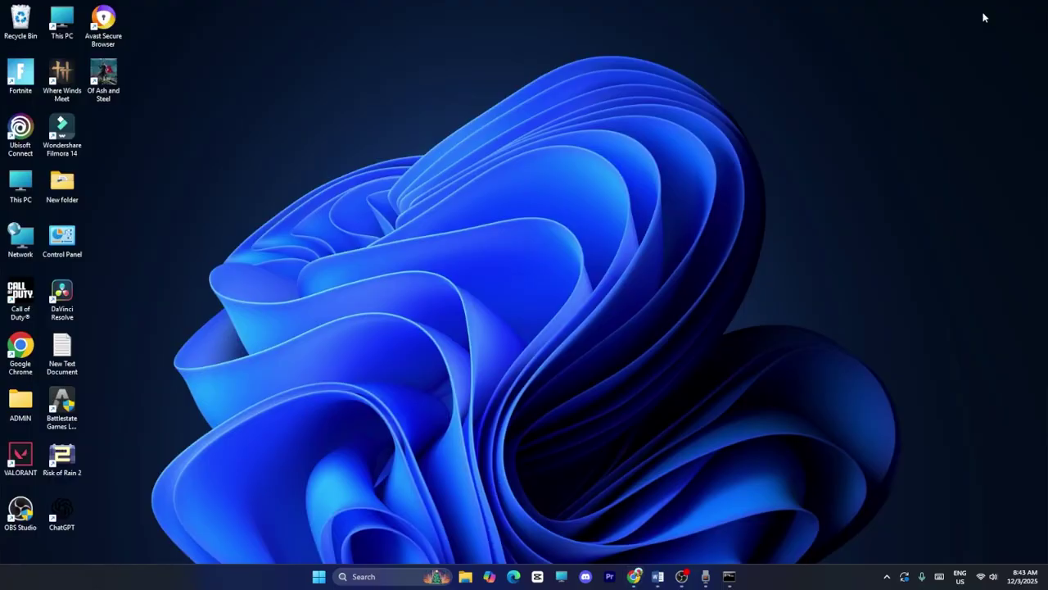
# Step: Create a new text document on the desktop and paste the copied reset commands into it
pyautogui.rightClick(120, 134)
pyautogui.moveTo(209, 220)
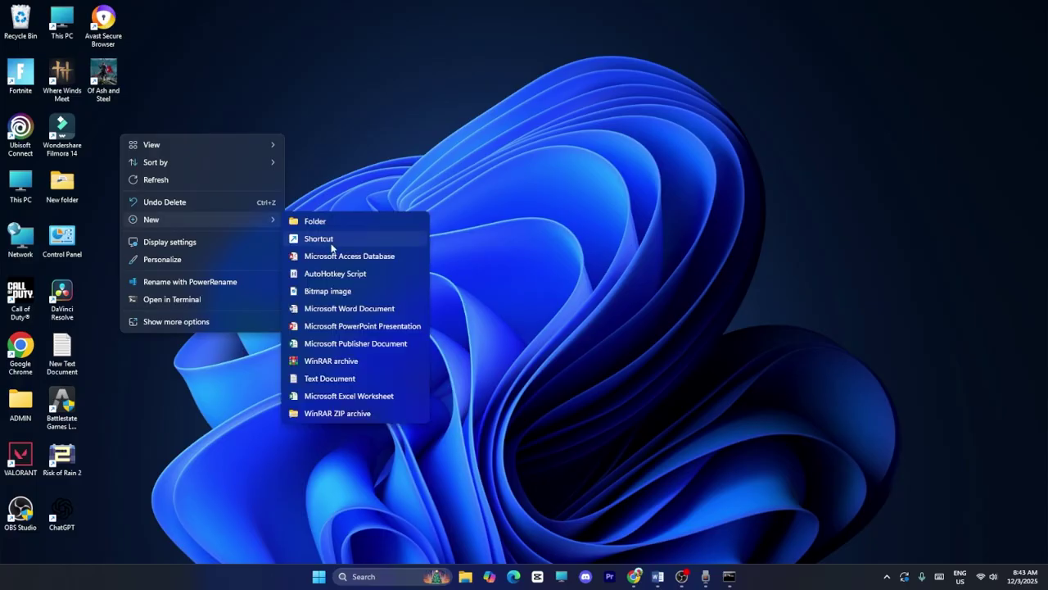
pyautogui.click(327, 378)
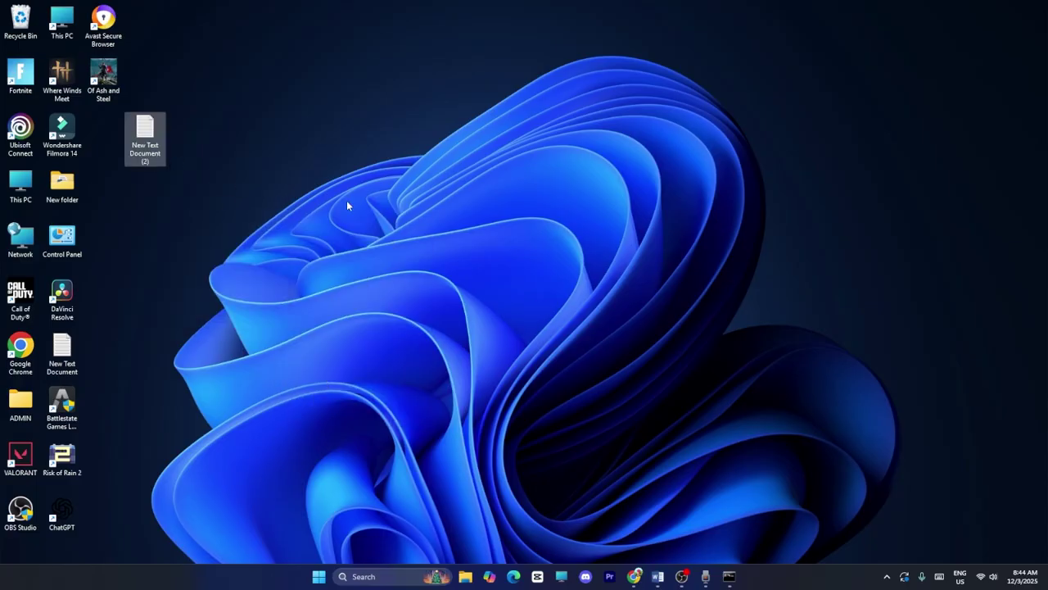
pyautogui.press('Return')
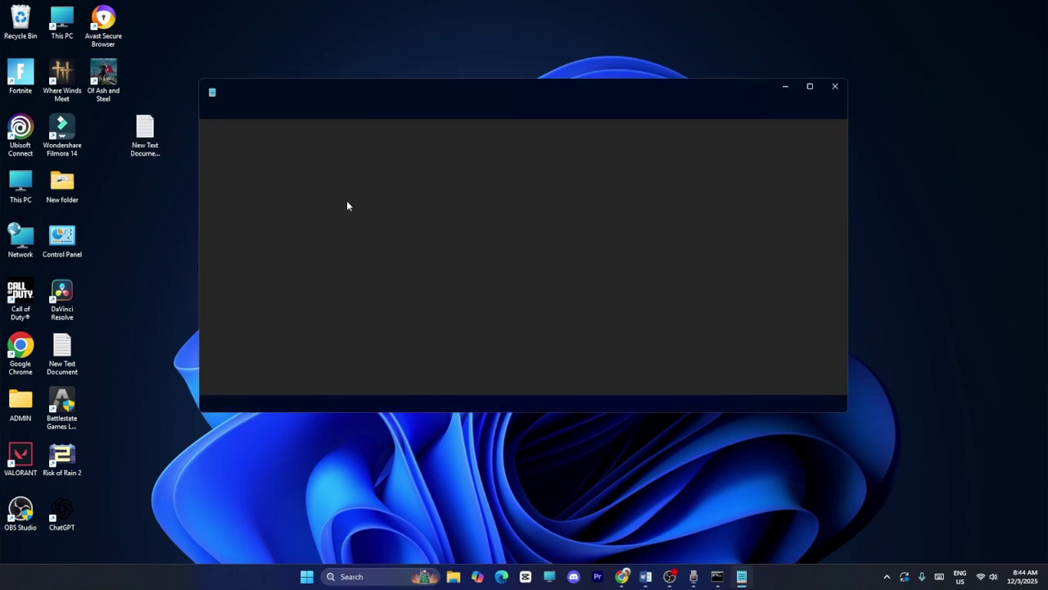
pyautogui.rightClick(301, 176)
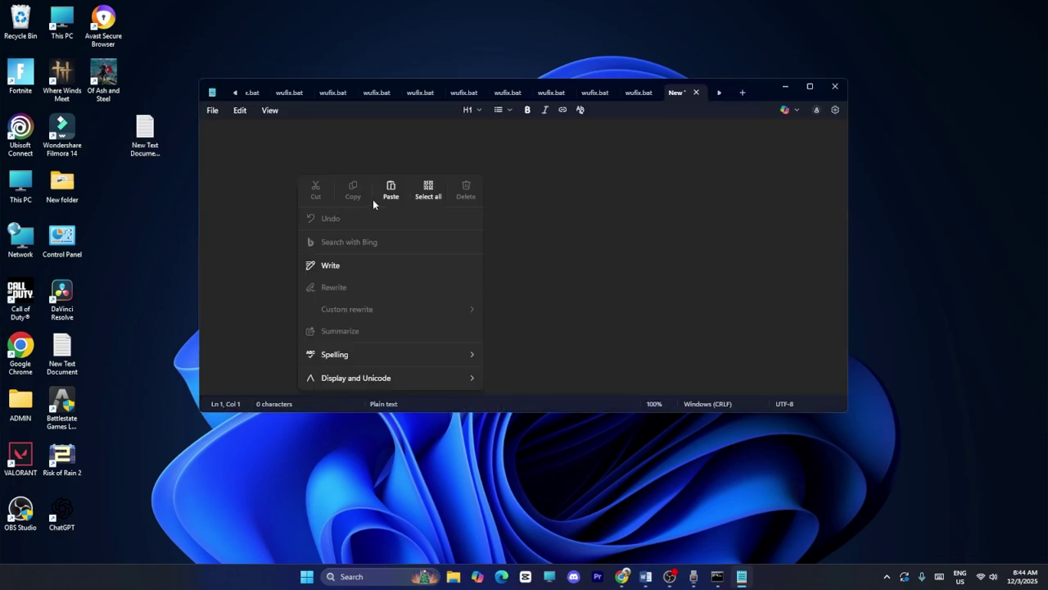
pyautogui.click(391, 190)
# Step: Save it to the Desktop as wufix.bat with the All files type, then close Notepad
pyautogui.click(209, 111)
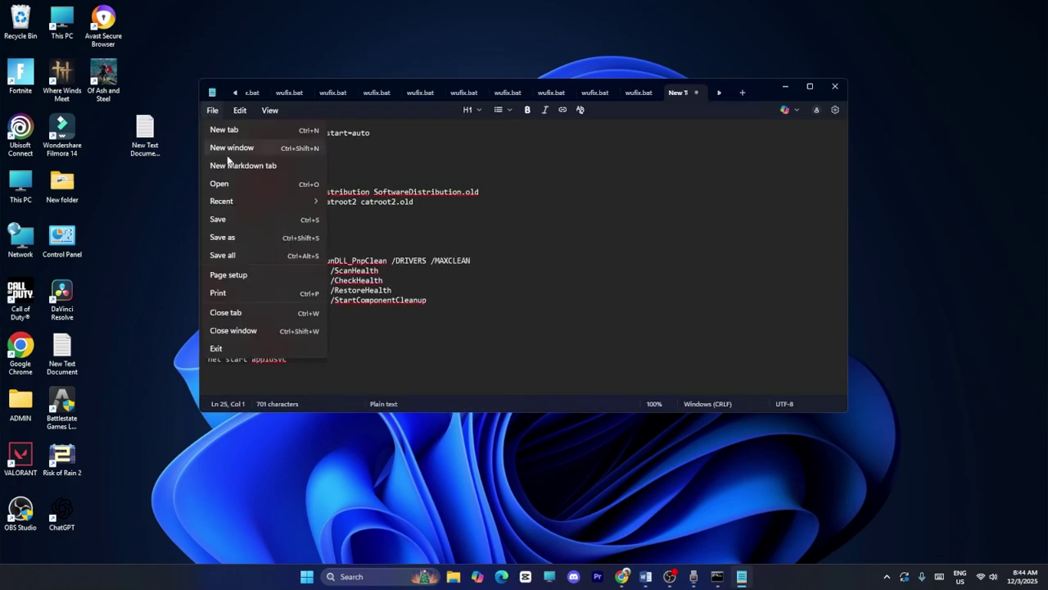
pyautogui.click(235, 236)
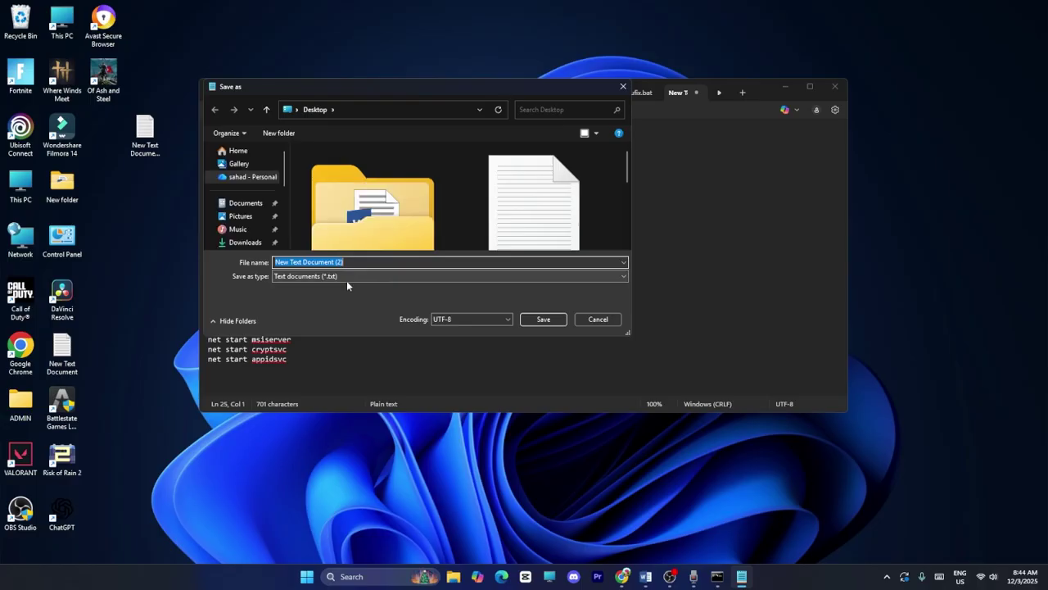
pyautogui.click(346, 280)
pyautogui.click(335, 294)
pyautogui.click(330, 262)
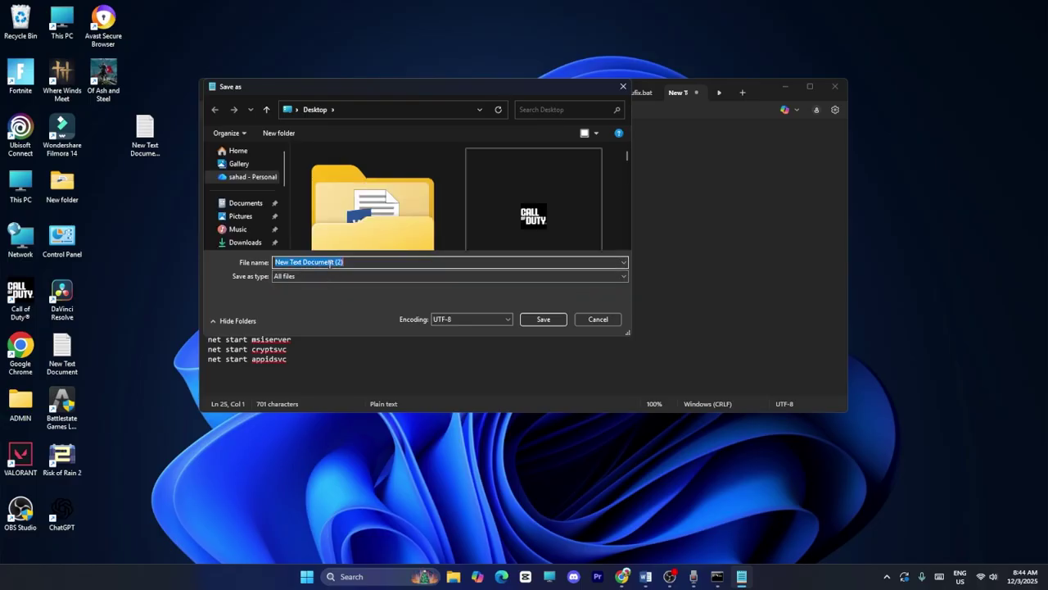
pyautogui.write('wufix.')
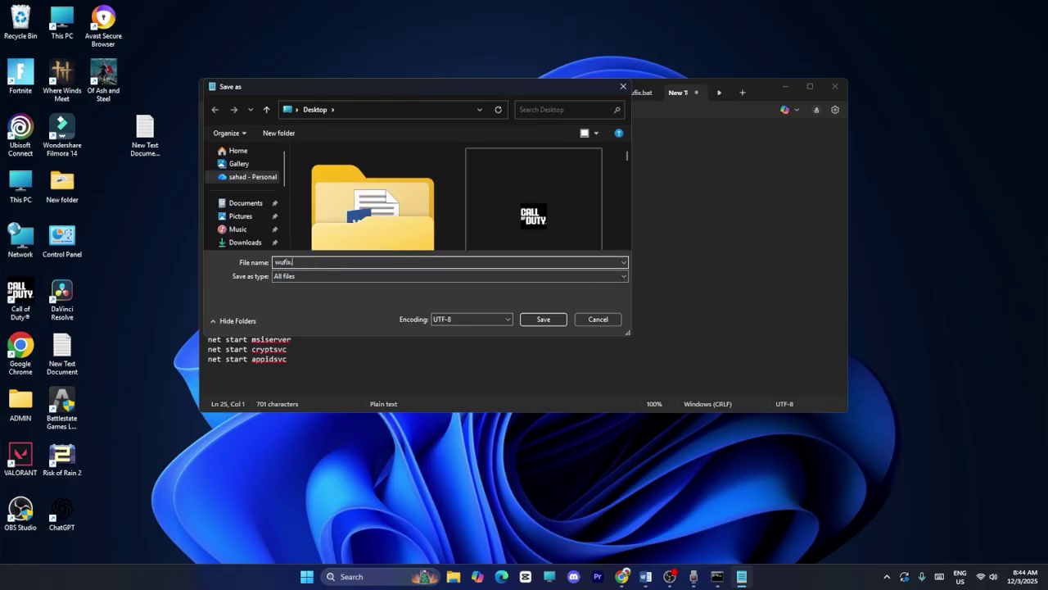
pyautogui.write('bat')
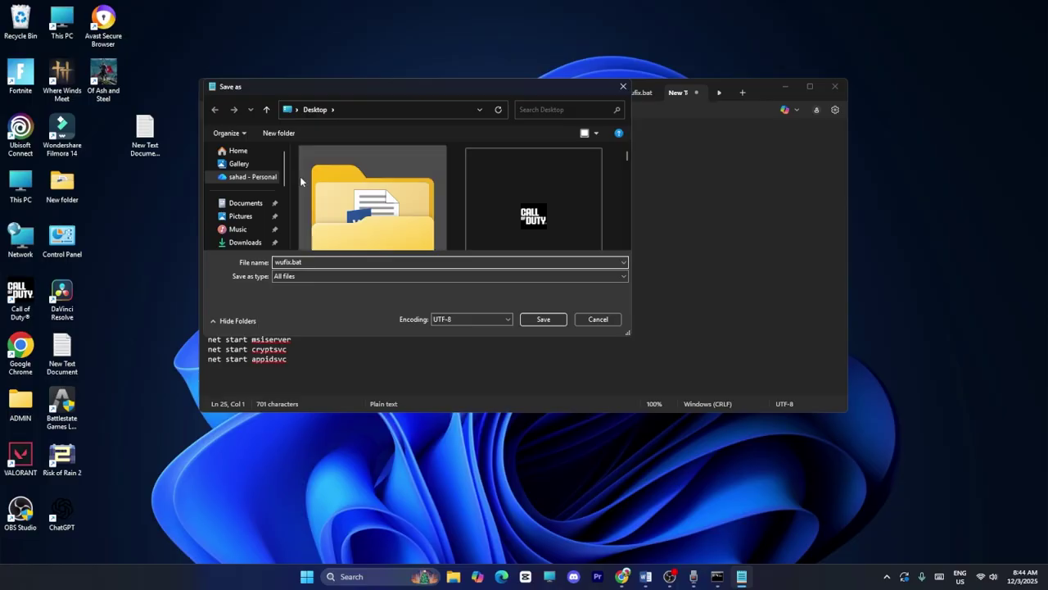
pyautogui.scroll(-2, 261, 211)
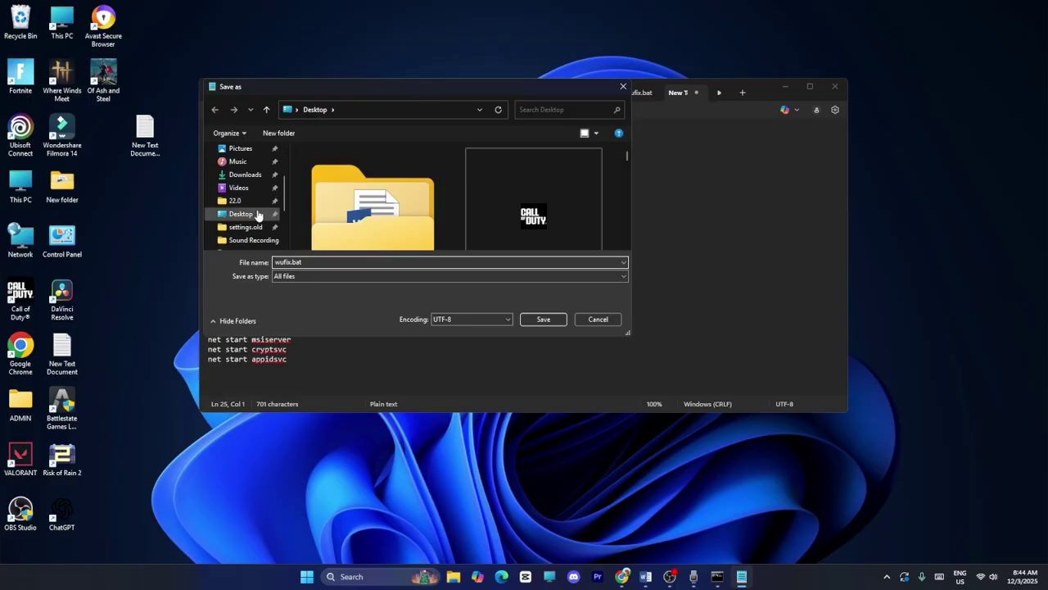
pyautogui.click(258, 215)
pyautogui.click(522, 318)
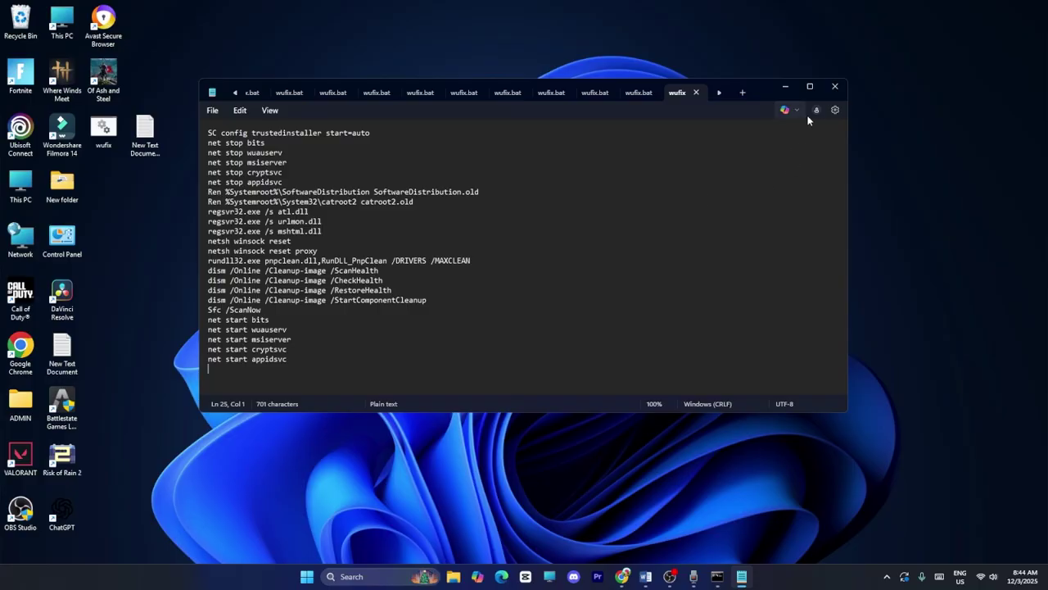
pyautogui.click(833, 87)
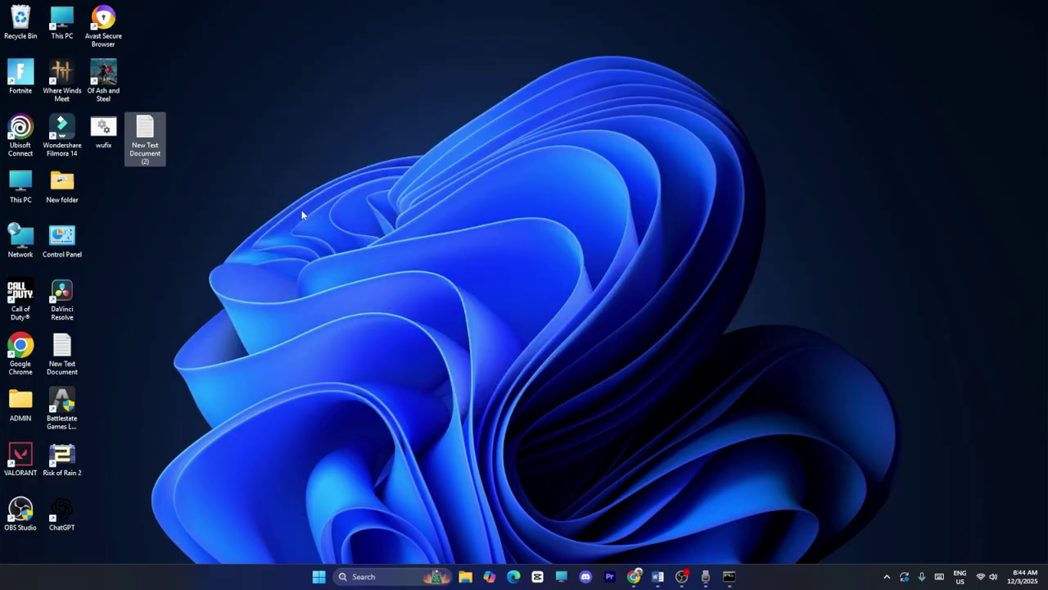
# Step: Run wufix.bat as administrator, then return to Word's 'Name it Wufix.bat' and restart instructions
pyautogui.rightClick(107, 140)
pyautogui.click(183, 235)
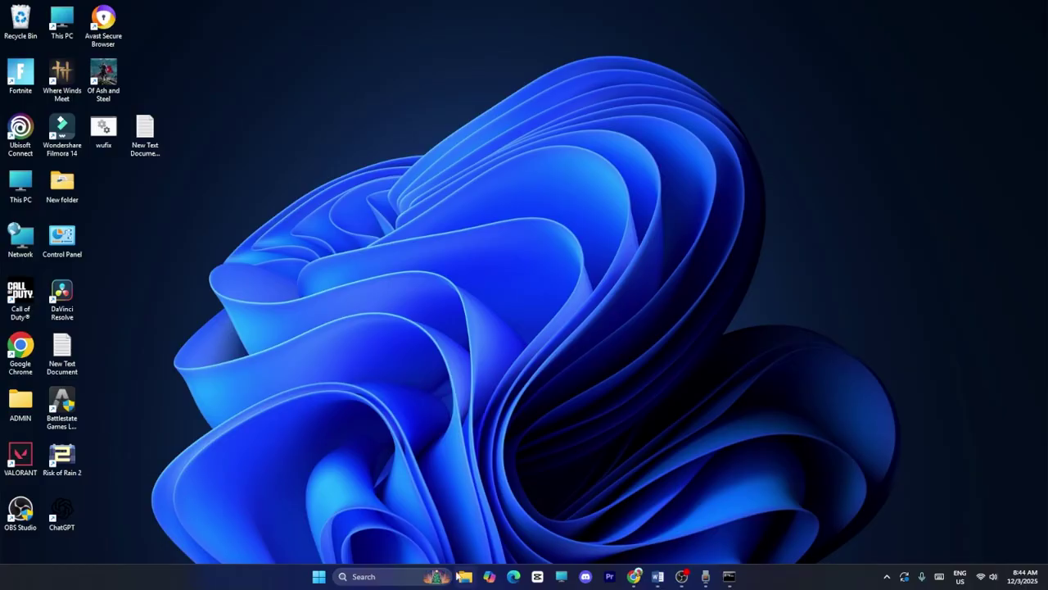
pyautogui.click(658, 577)
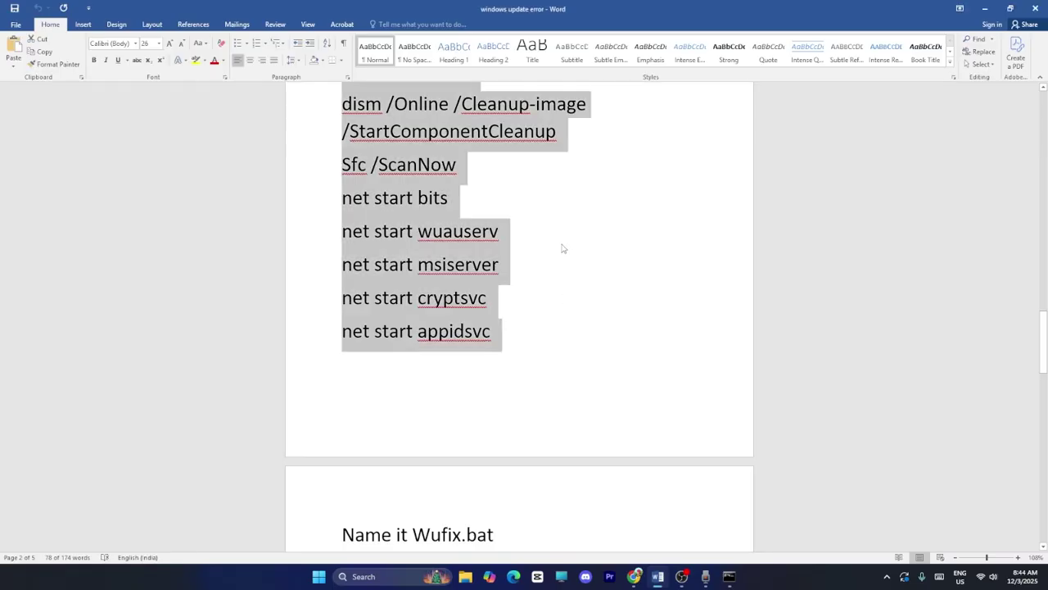
pyautogui.scroll(-4, 561, 250)
pyautogui.scroll(-1, 560, 257)
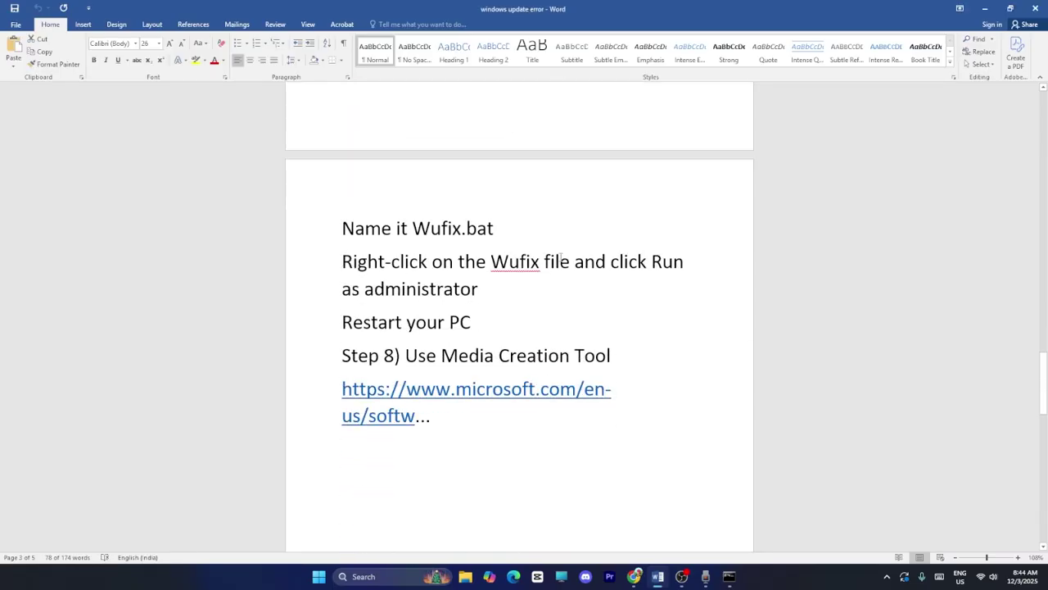
# Step: Bring up the Download Windows 11 page and briefly highlight the Create Windows 11 Installation Media heading
pyautogui.click(634, 577)
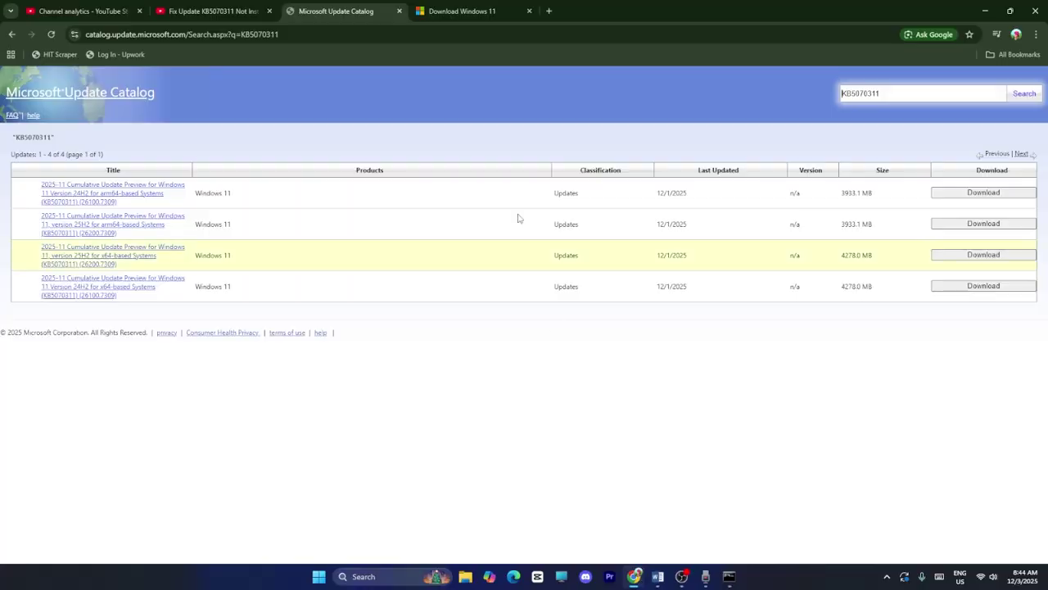
pyautogui.hotkey('ctrl', 'Tab')
pyautogui.scroll(-3, 464, 191)
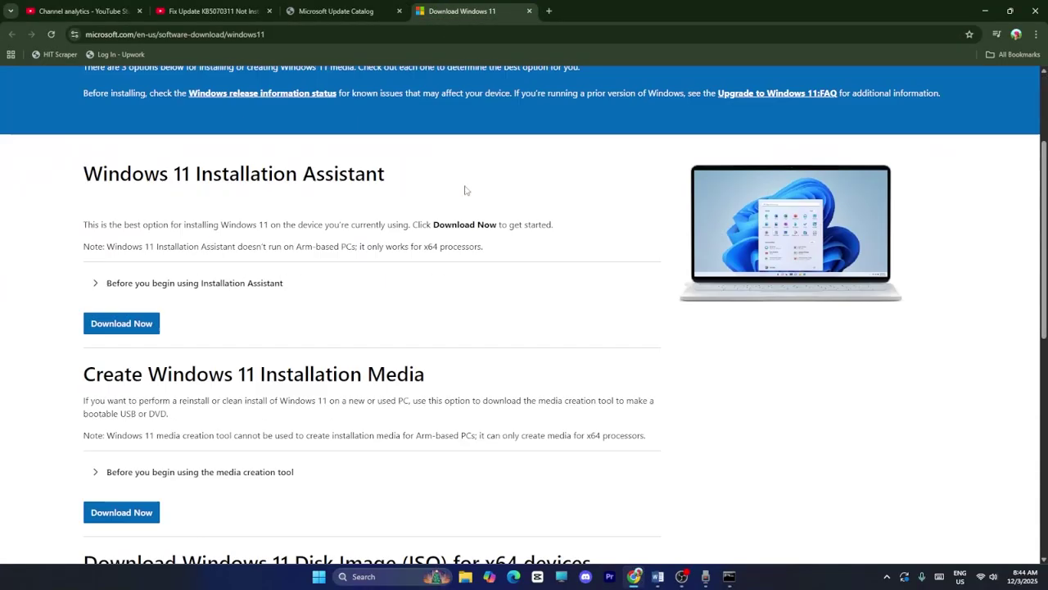
pyautogui.moveTo(85, 264); pyautogui.dragTo(468, 265)
pyautogui.click(469, 265)
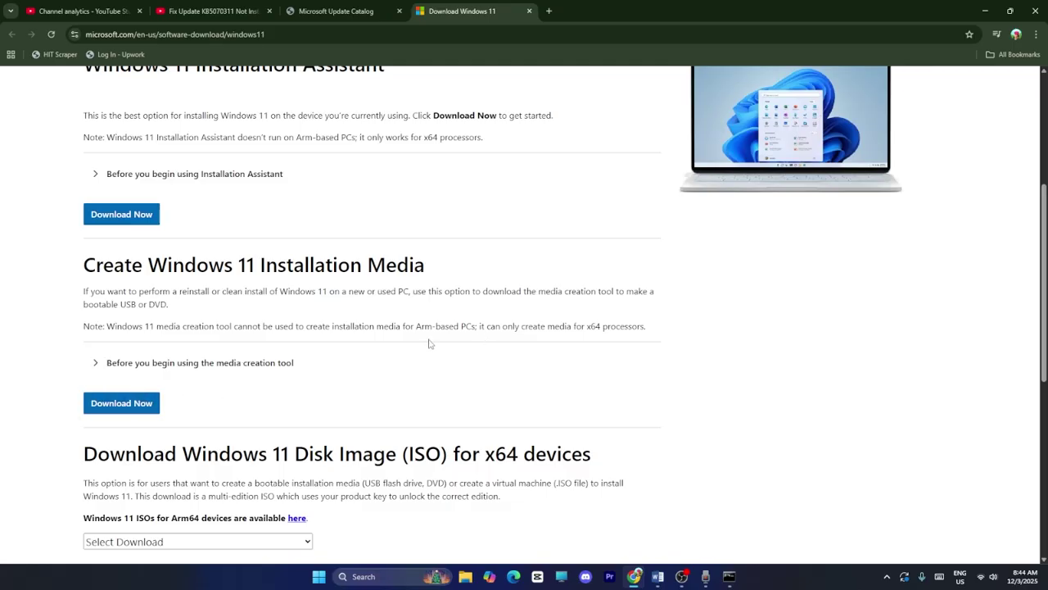
# Step: Minimize Chrome, scroll the Word fix guide back up to its title, then minimize Word
pyautogui.click(983, 11)
pyautogui.scroll(7, 615, 339)
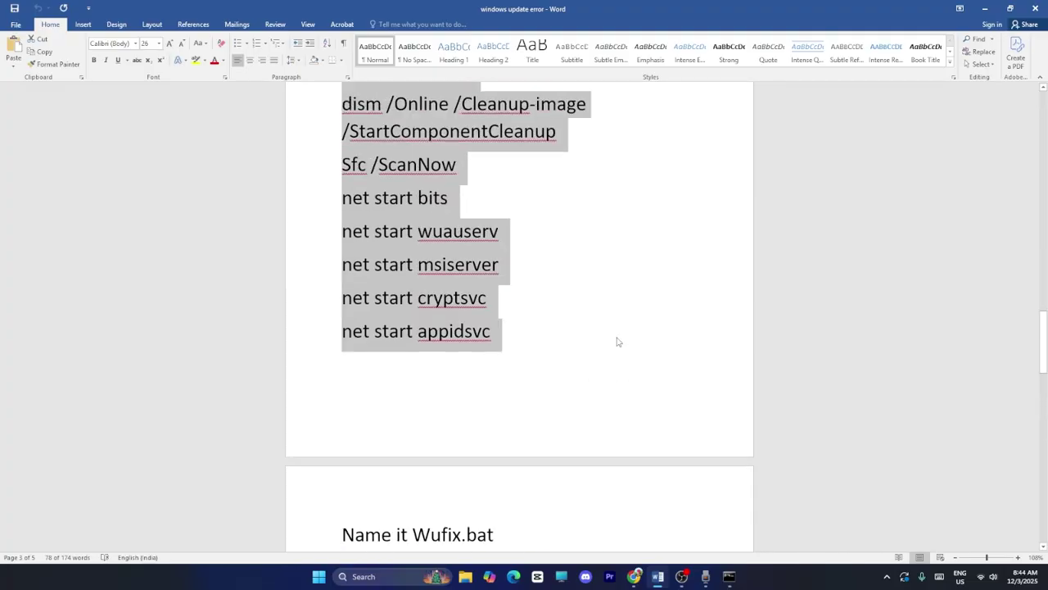
pyautogui.scroll(15, 617, 341)
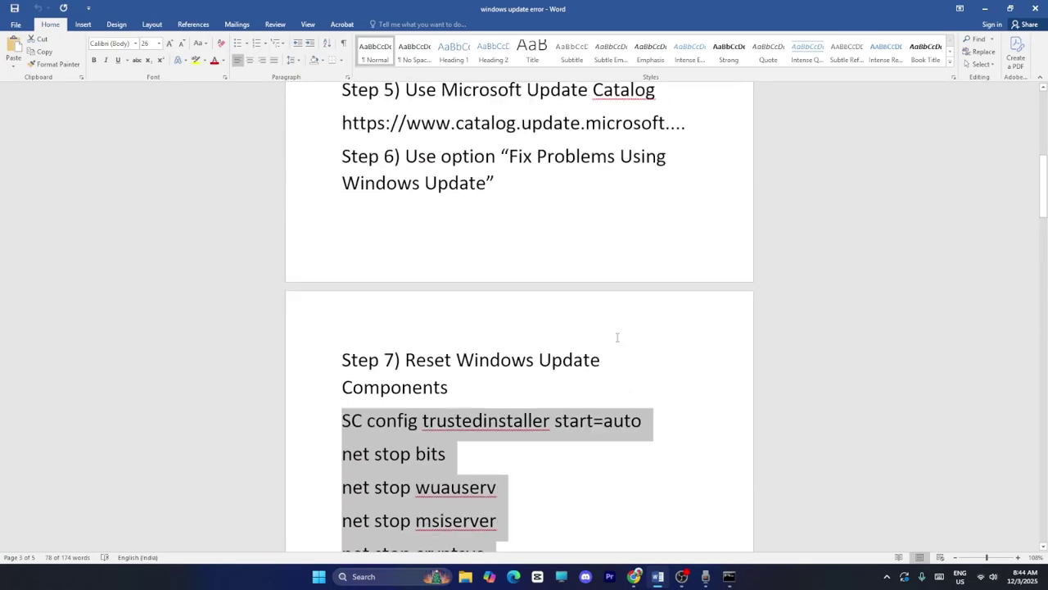
pyautogui.scroll(3, 617, 337)
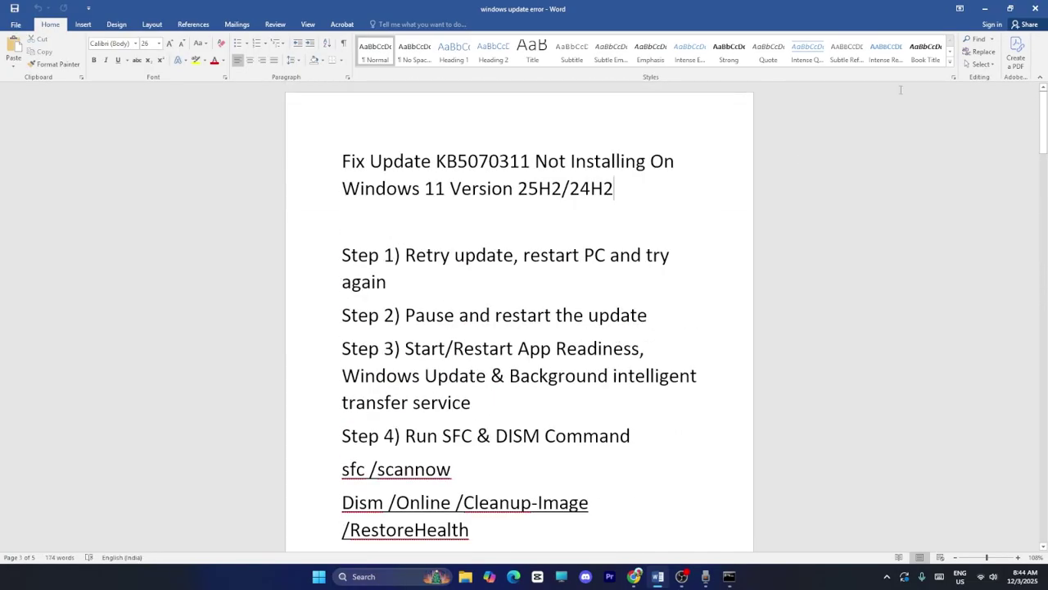
pyautogui.click(985, 10)
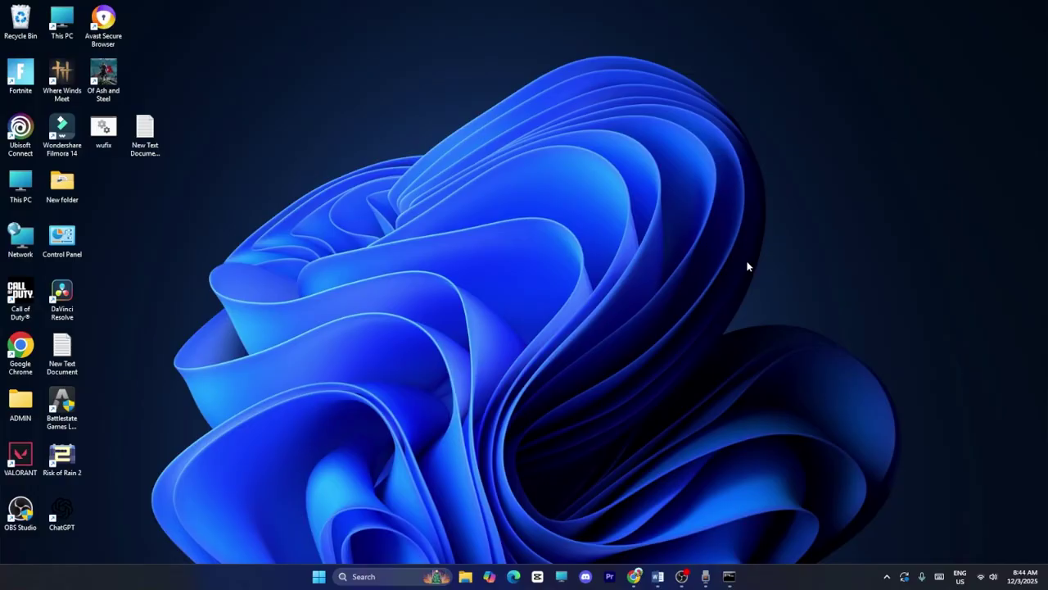